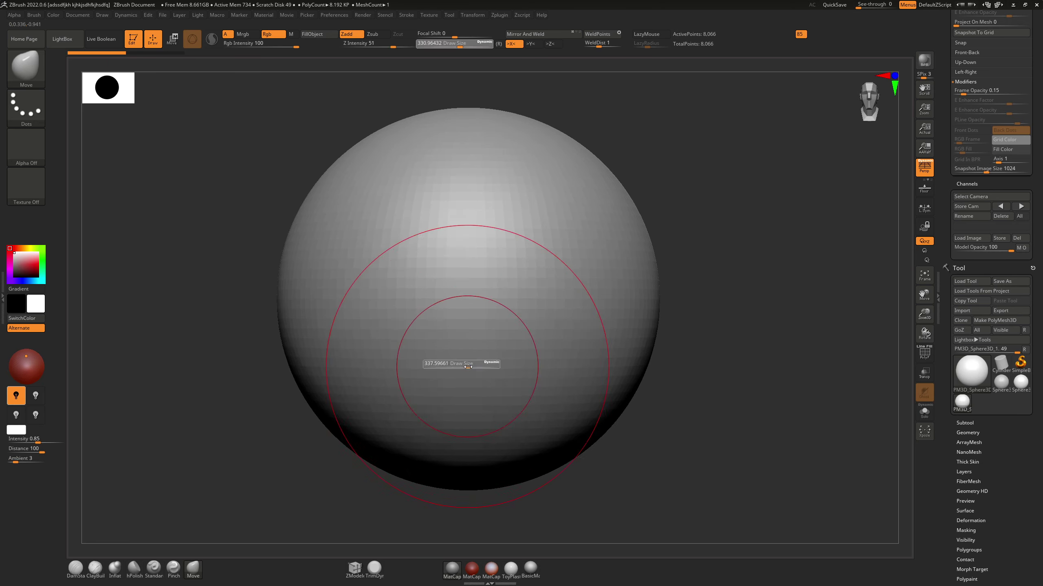
Step: Drag the sphere's lower half down into an egg-shaped head narrowing toward the chin, then check it from the front
left_click_drag(452, 360, 453, 472)
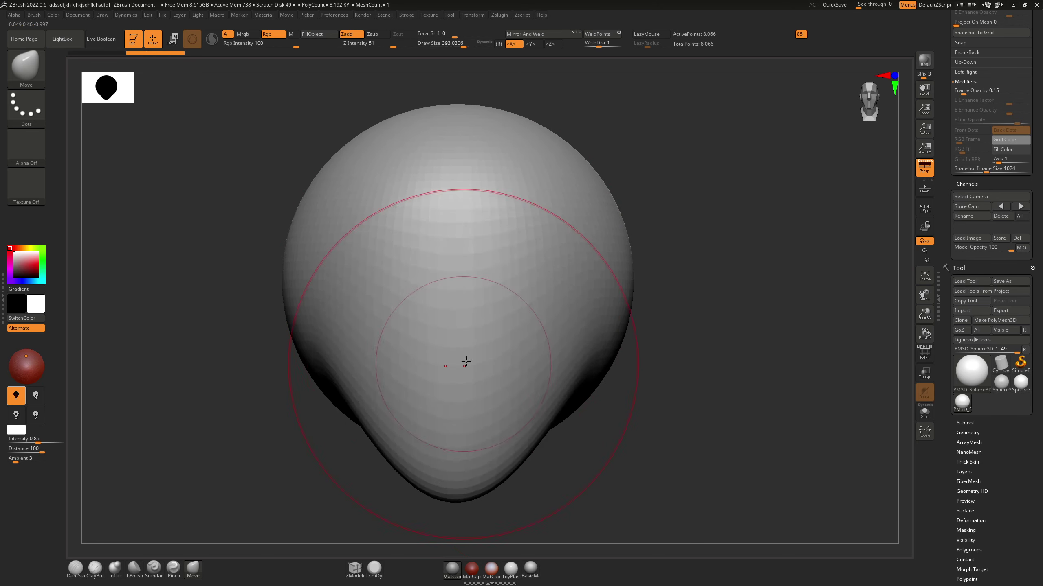
left_click_drag(205, 329, 287, 288)
left_click_drag(546, 402, 616, 457)
mouse_move(473, 234)
left_mouse_down()
mouse_move(610, 97)
mouse_move(418, 314)
mouse_move(567, 247)
mouse_move(419, 302)
left_mouse_up()
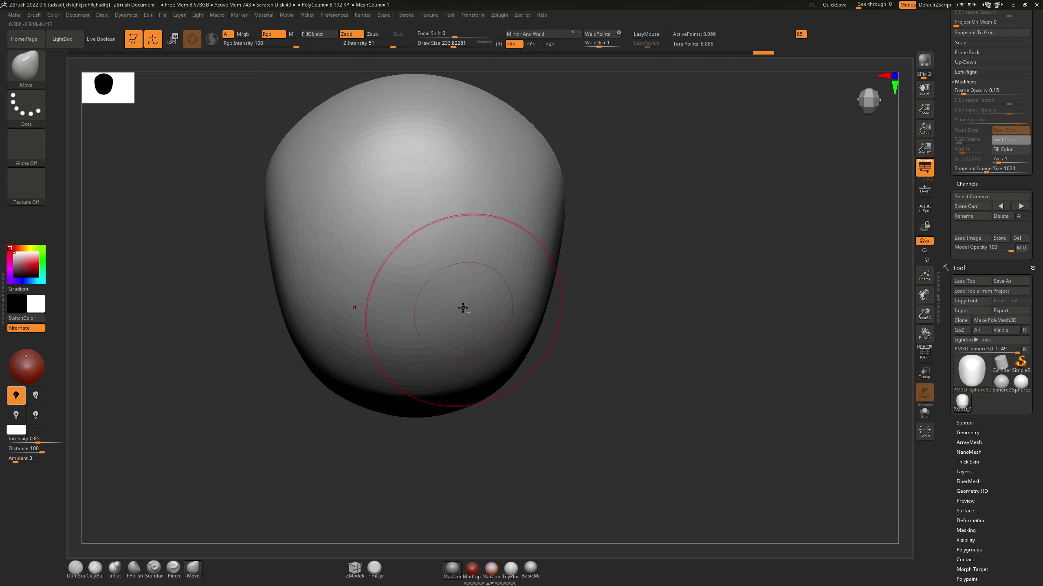
mouse_move(530, 140)
left_mouse_down("alt")
mouse_move(475, 186)
mouse_move(481, 126)
mouse_move(361, 222)
mouse_move(466, 396)
mouse_move(390, 430)
left_mouse_up("alt")
Step: Remesh the head with DynaMesh and polish the side of the head flatter
left_click(968, 433)
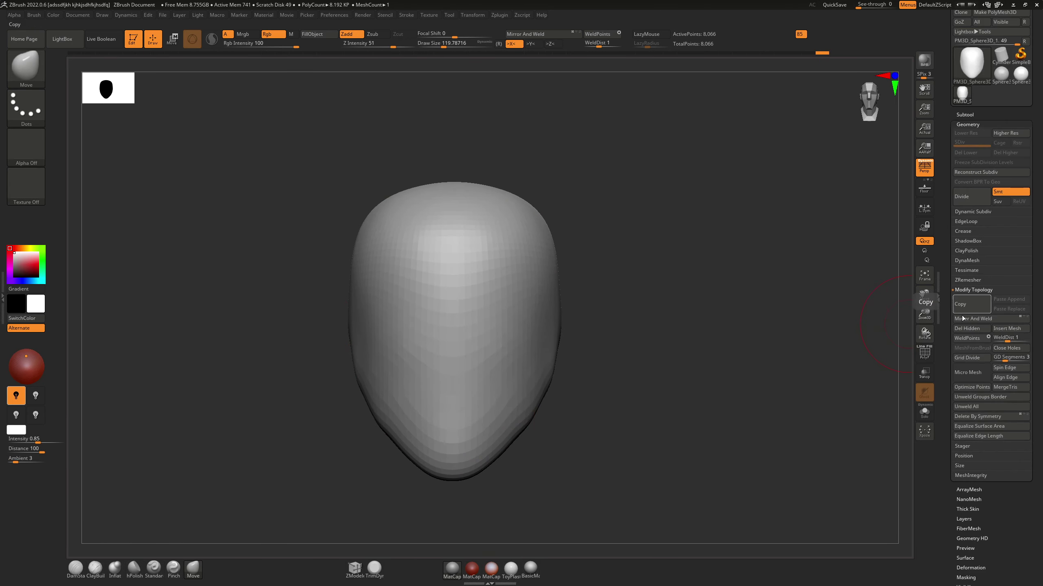
left_click(971, 275)
key("b")
key("h")
key("p")
mouse_move(606, 232)
left_mouse_down()
mouse_move(491, 337)
mouse_move(598, 354)
left_mouse_up()
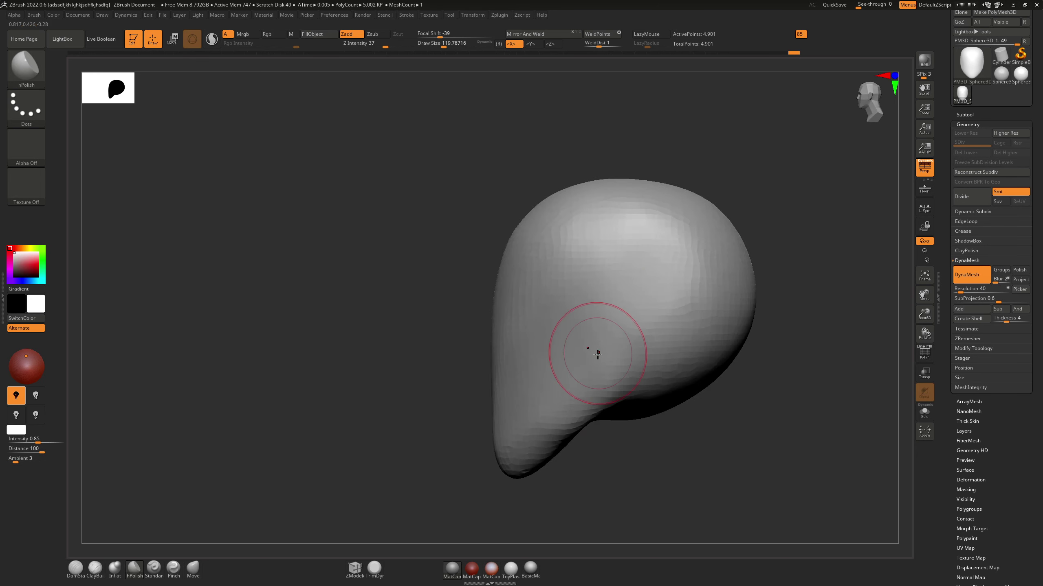
key("b")
key("m")
key("v")
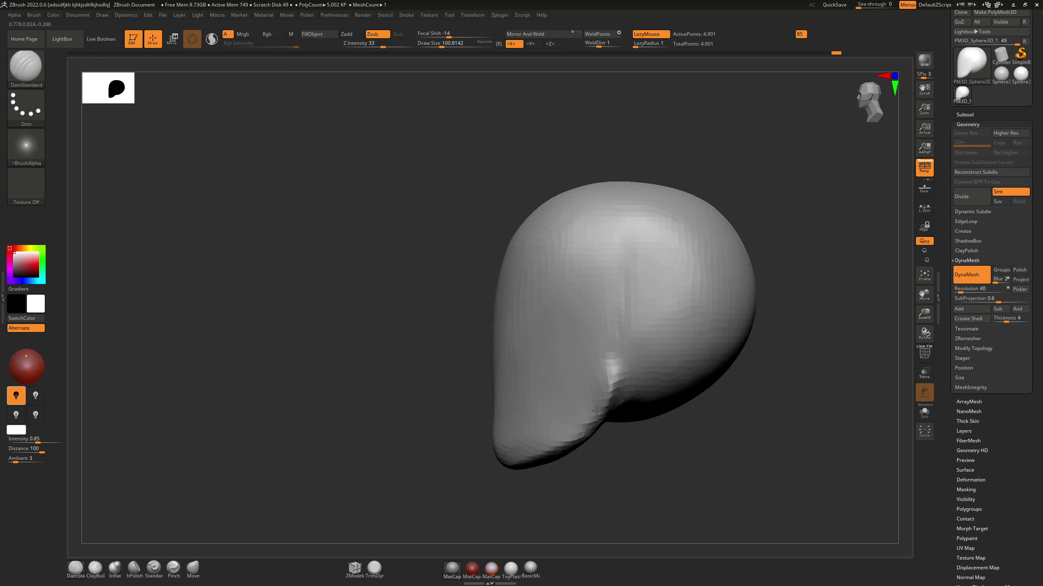
mouse_move(596, 410)
left_mouse_down()
mouse_move(663, 302)
mouse_move(605, 373)
mouse_move(573, 313)
mouse_move(445, 416)
left_mouse_up()
Step: Carve a brow groove across the front of the head
key("b")
key("h")
key("p")
mouse_move(398, 474)
left_mouse_down()
mouse_move(532, 331)
mouse_move(493, 230)
left_mouse_up()
key("b")
key("h")
key("p")
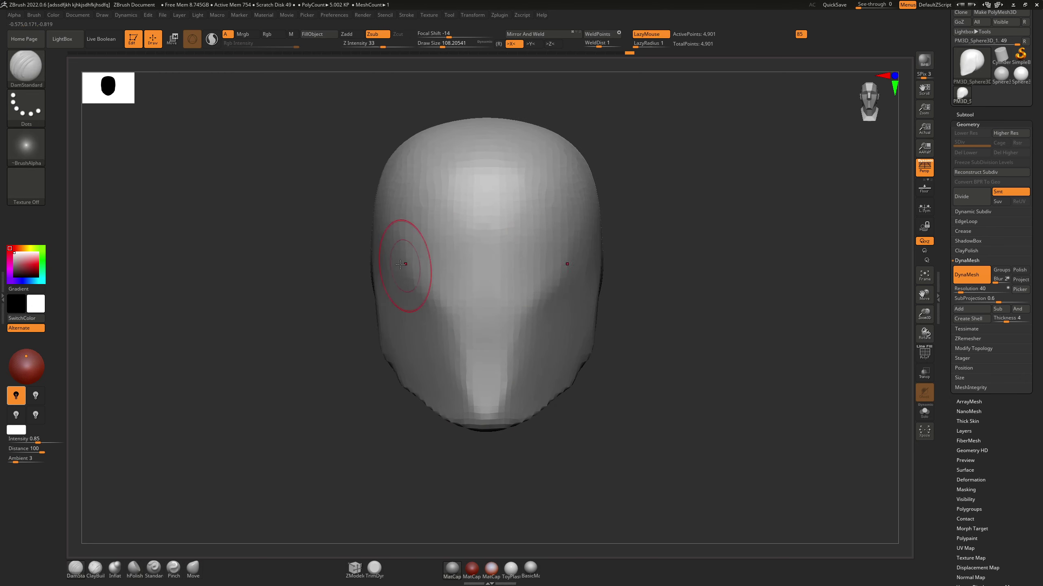
mouse_move(401, 264)
left_mouse_down()
mouse_move(500, 267)
mouse_move(384, 233)
mouse_move(482, 152)
mouse_move(418, 198)
left_mouse_up()
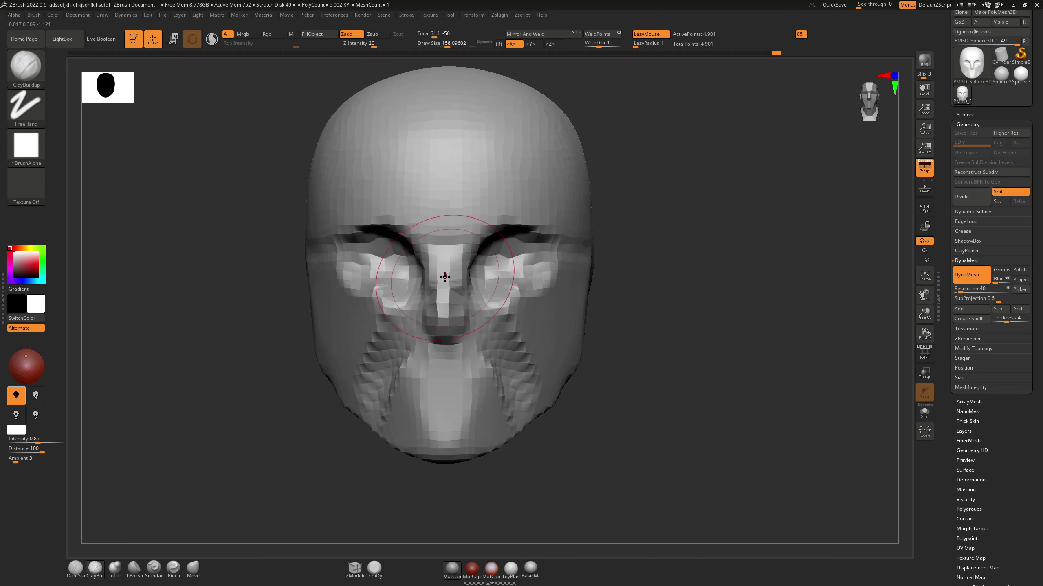
Step: Work the eye and nose area with DamStandard, checking three-quarter and front views
mouse_move(441, 362)
left_mouse_down("shift")
mouse_move(442, 302)
mouse_move(466, 349)
mouse_move(529, 295)
mouse_move(547, 373)
mouse_move(535, 291)
mouse_move(533, 408)
mouse_move(558, 292)
mouse_move(625, 262)
left_mouse_up("shift")
key("b")
key("d")
key("s")
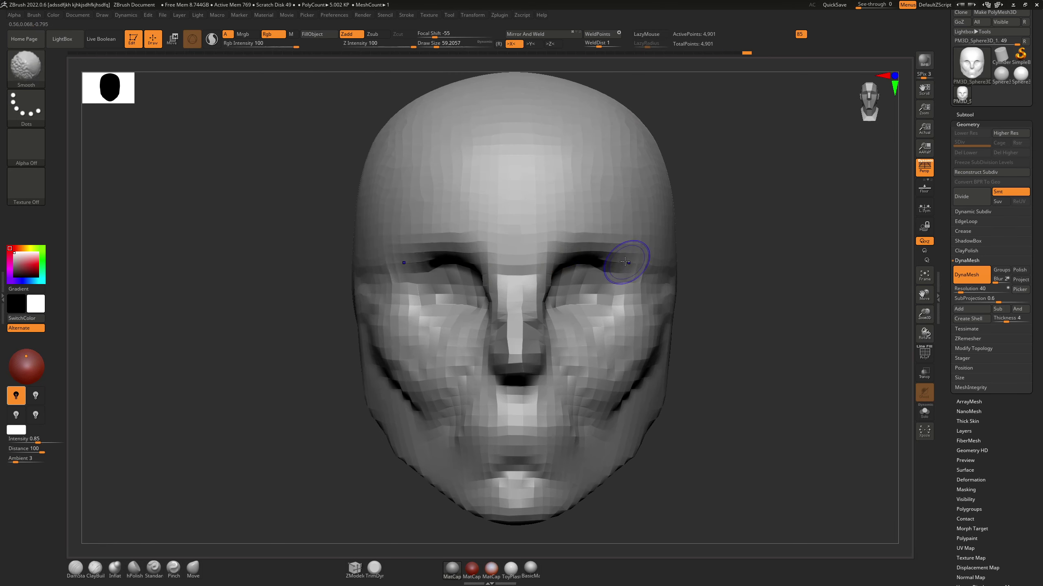
key("b")
key("d")
key("s")
mouse_move(495, 265)
left_mouse_down()
mouse_move(543, 222)
mouse_move(753, 173)
left_mouse_up()
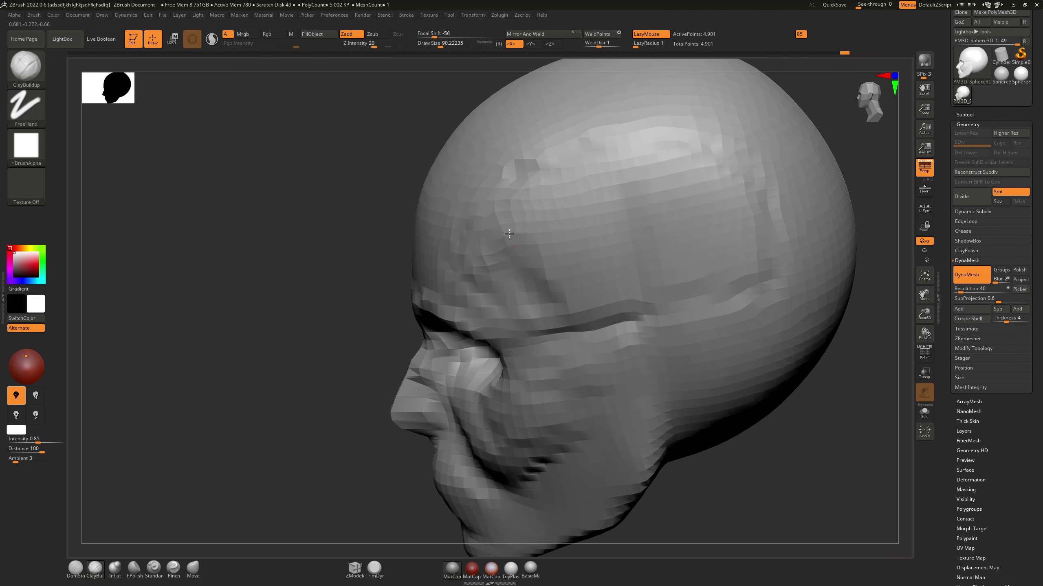
mouse_move(509, 234)
left_mouse_down()
mouse_move(684, 319)
mouse_move(616, 370)
mouse_move(653, 447)
left_mouse_up()
Step: Pull an ear out from the left side of the head with the Move brush
key("b")
key("m")
key("v")
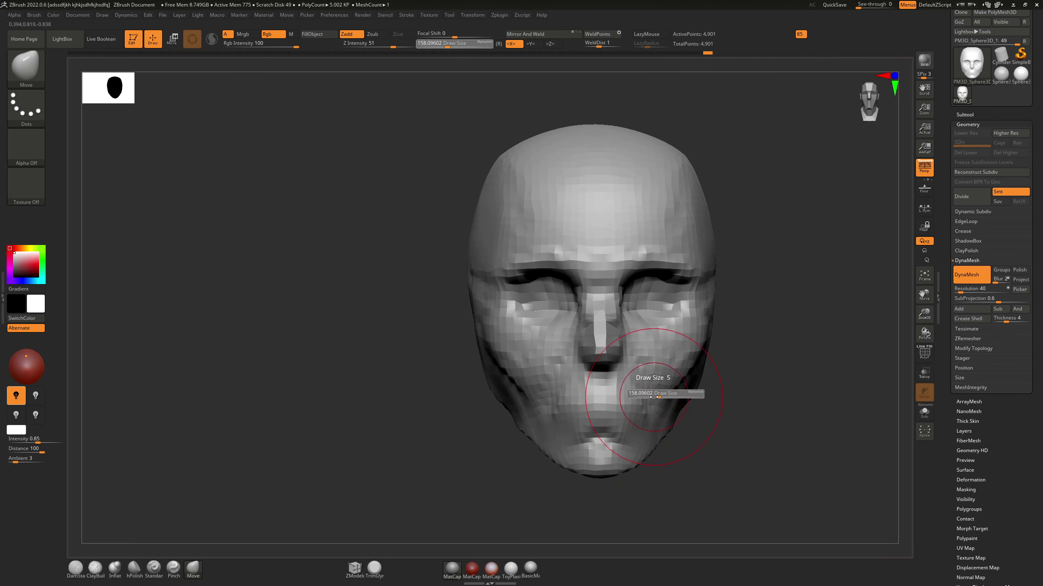
mouse_move(653, 397)
left_mouse_down()
mouse_move(640, 452)
mouse_move(628, 396)
mouse_move(737, 357)
left_mouse_up()
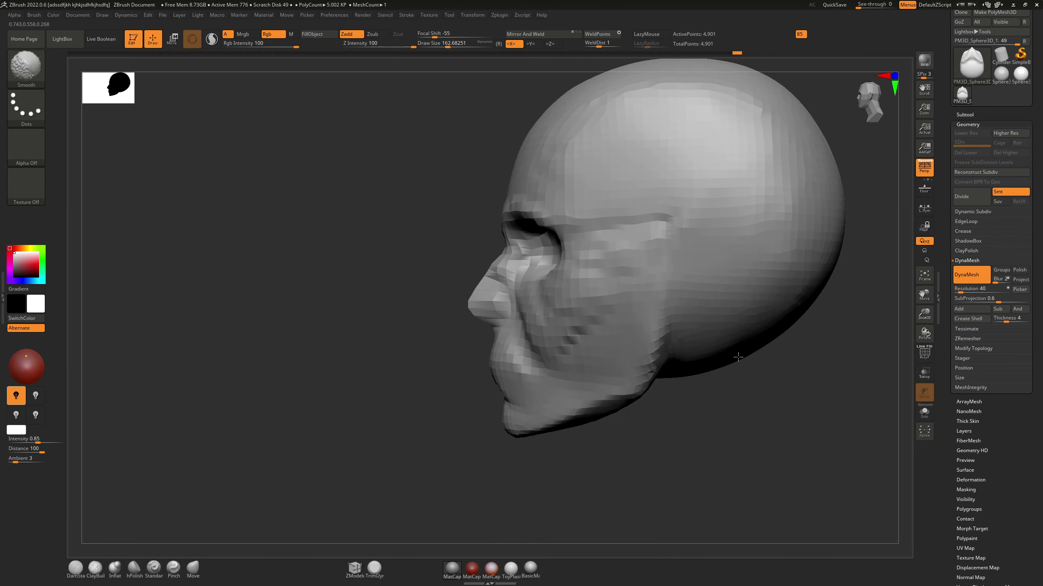
key("b")
key("m")
key("v")
mouse_move(753, 160)
left_mouse_down()
mouse_move(570, 326)
mouse_move(559, 291)
mouse_move(657, 304)
mouse_move(717, 280)
left_mouse_up()
mouse_move(718, 280)
right_mouse_down()
mouse_move(686, 187)
mouse_move(780, 246)
mouse_move(727, 245)
right_mouse_up()
mouse_move(766, 286)
right_mouse_down()
mouse_move(534, 304)
mouse_move(634, 322)
mouse_move(617, 298)
mouse_move(594, 333)
mouse_move(635, 419)
mouse_move(556, 319)
right_mouse_up()
Step: Pull the jaw area down and stretch it into a long neck
key("b")
key("h")
key("p")
key("b")
key("m")
key("v")
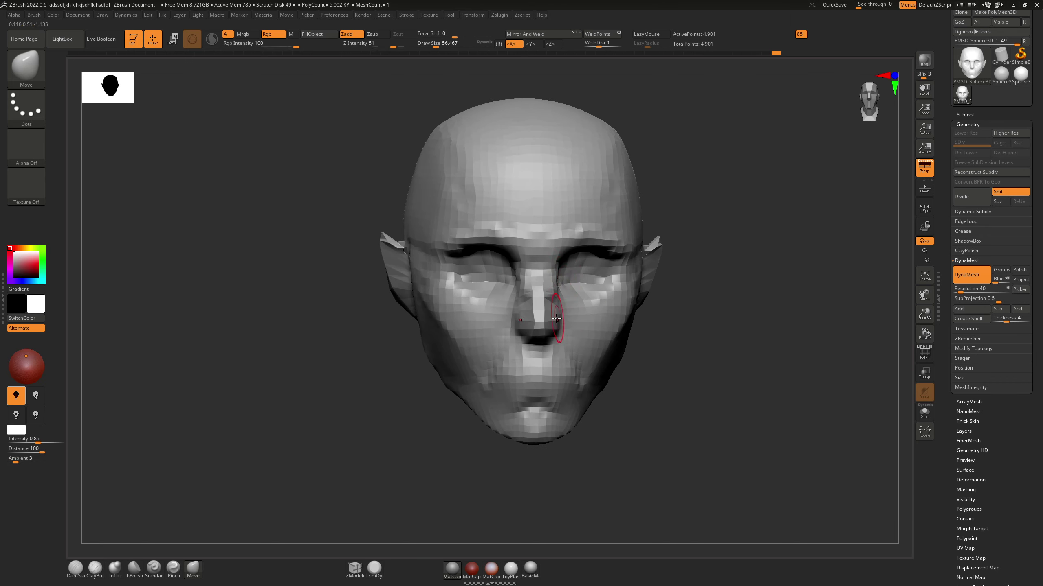
mouse_move(560, 278)
right_mouse_down("shift")
mouse_move(482, 469)
mouse_move(552, 272)
mouse_move(627, 360)
right_mouse_up("shift")
left_click_drag(627, 359, 574, 431)
mouse_move(575, 431)
right_mouse_down()
mouse_move(616, 370)
mouse_move(648, 375)
mouse_move(535, 453)
mouse_move(671, 296)
right_mouse_up()
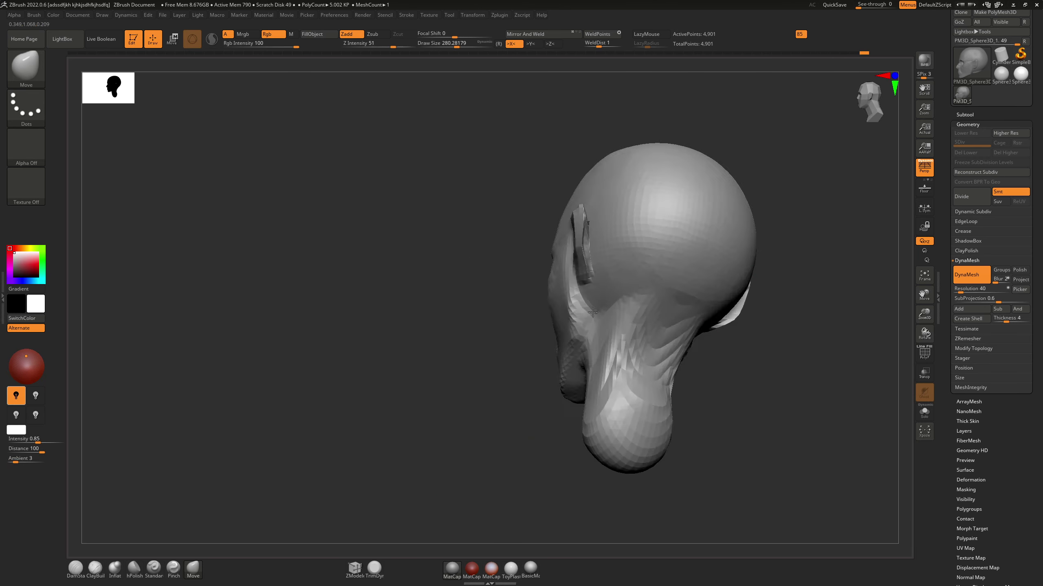
key("s")
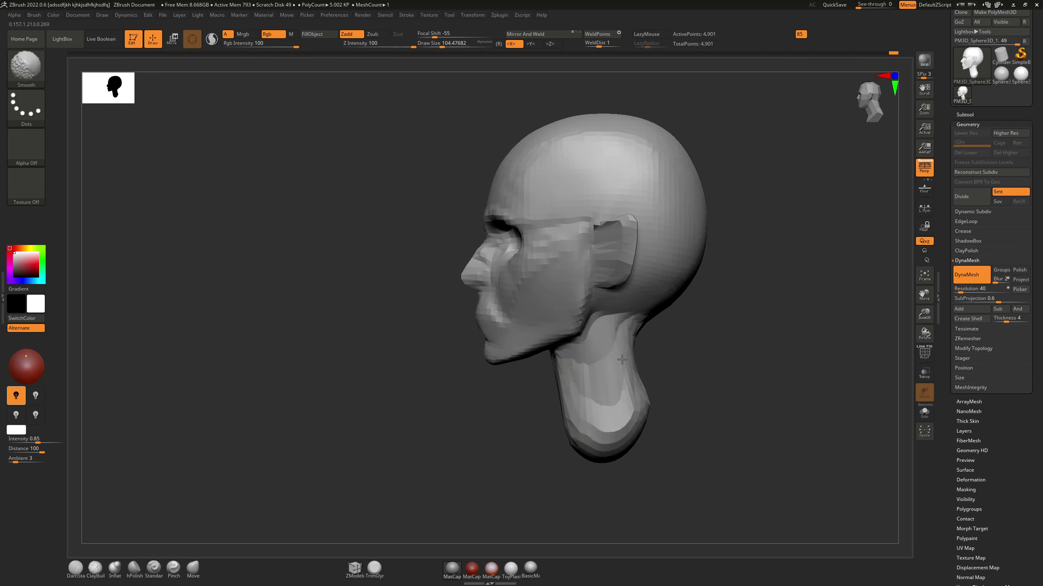
mouse_move(617, 384)
right_mouse_down()
mouse_move(535, 361)
mouse_move(553, 348)
mouse_move(483, 365)
right_mouse_up()
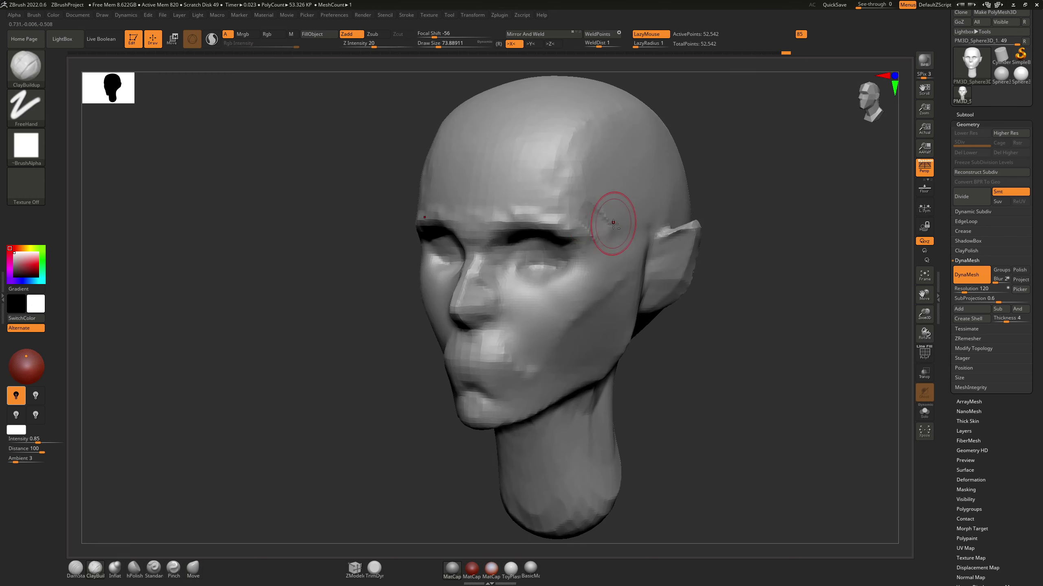
Step: Round out the eyelid bulges and jutting lips, then save the project
mouse_move(630, 210)
right_mouse_down("shift")
mouse_move(694, 267)
mouse_move(689, 304)
mouse_move(711, 308)
right_mouse_up("shift")
key("s")
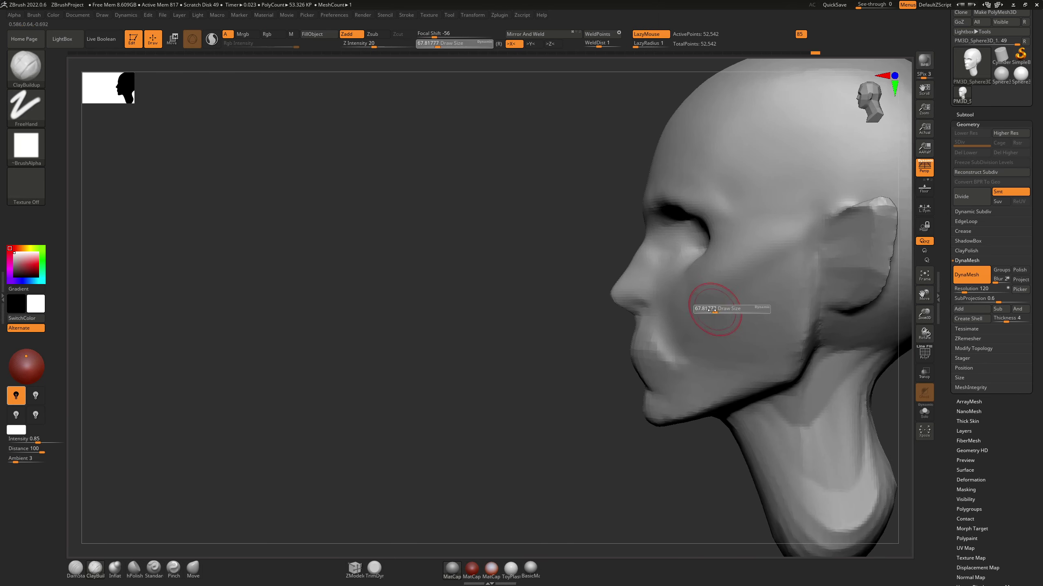
right_click_drag(701, 261, 761, 310, "shift")
mouse_move(638, 390)
right_mouse_down()
mouse_move(798, 226)
mouse_move(711, 281)
mouse_move(709, 244)
mouse_move(723, 360)
mouse_move(625, 402)
mouse_move(674, 419)
mouse_move(674, 443)
mouse_move(662, 446)
mouse_move(534, 328)
mouse_move(428, 282)
mouse_move(683, 313)
right_mouse_up()
key("ctrl+s")
Step: Change the colour through bright green, olive and near black, ending on white
key("s")
left_click_drag(683, 313, 680, 313)
right_click_drag(679, 313, 689, 289)
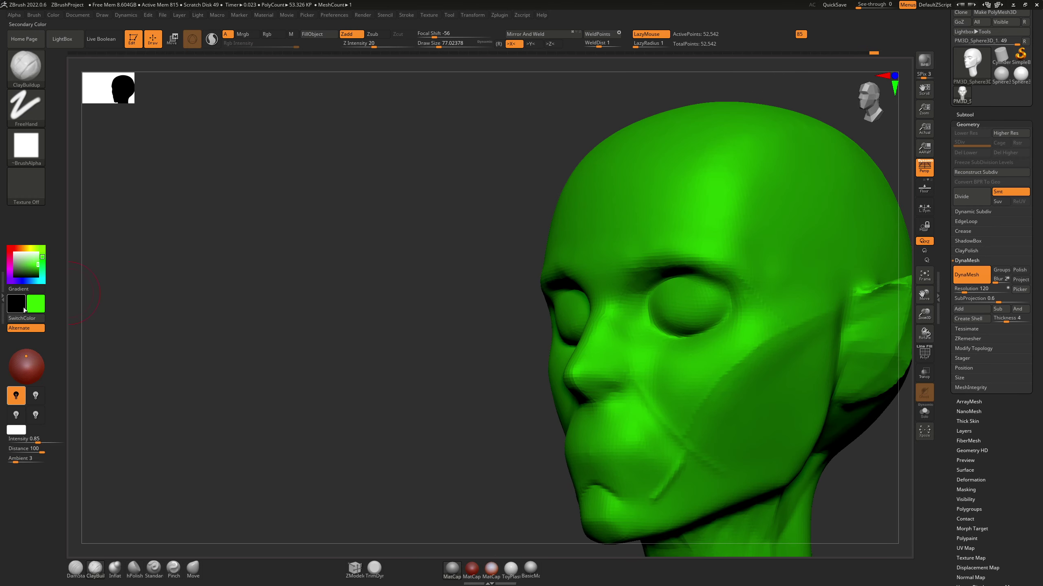
left_click(69, 306)
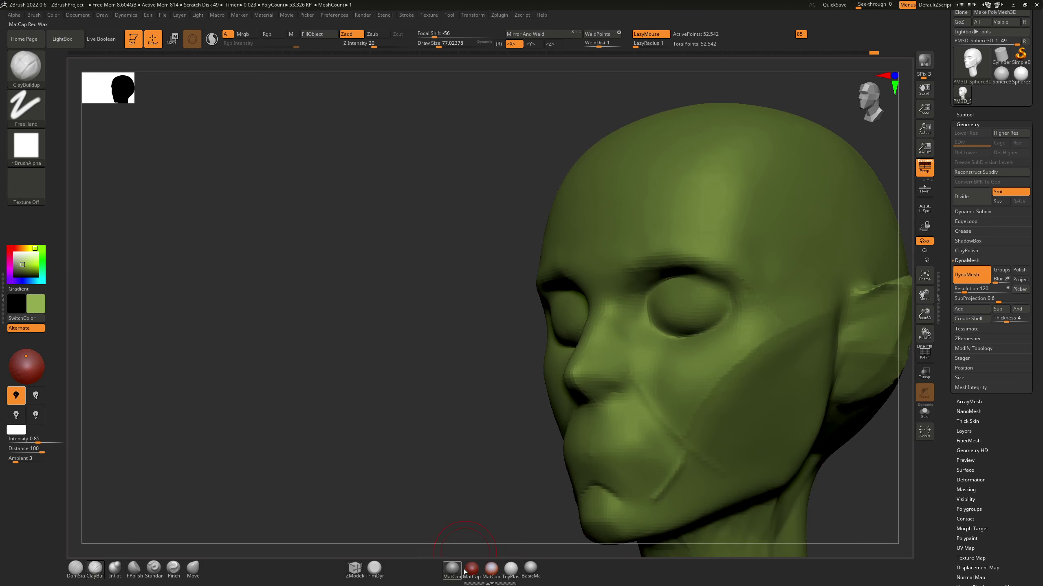
left_click_drag(25, 271, 69, 266)
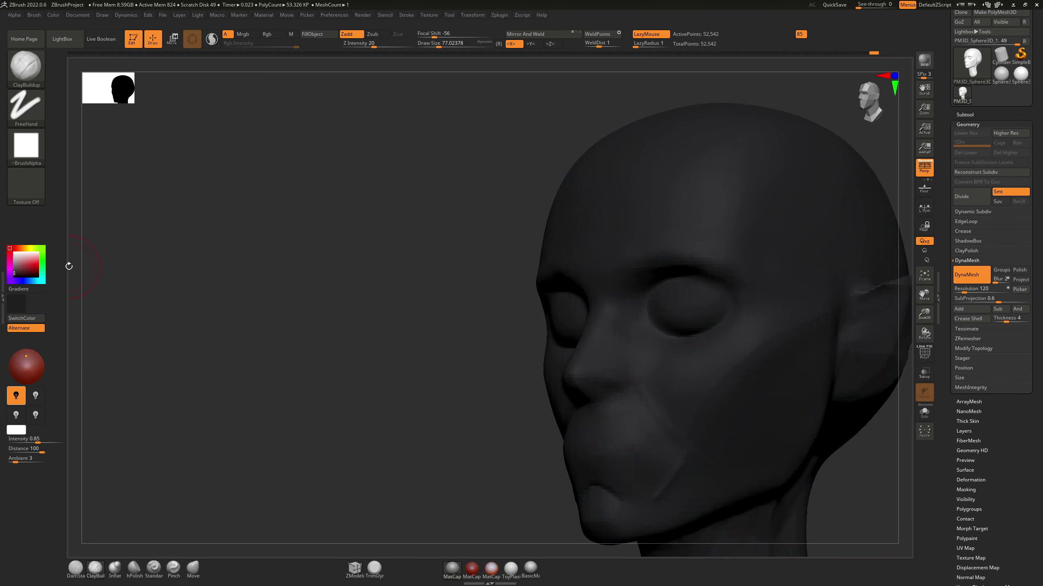
mouse_move(69, 266)
left_mouse_down()
mouse_move(306, 292)
mouse_move(393, 319)
left_mouse_up()
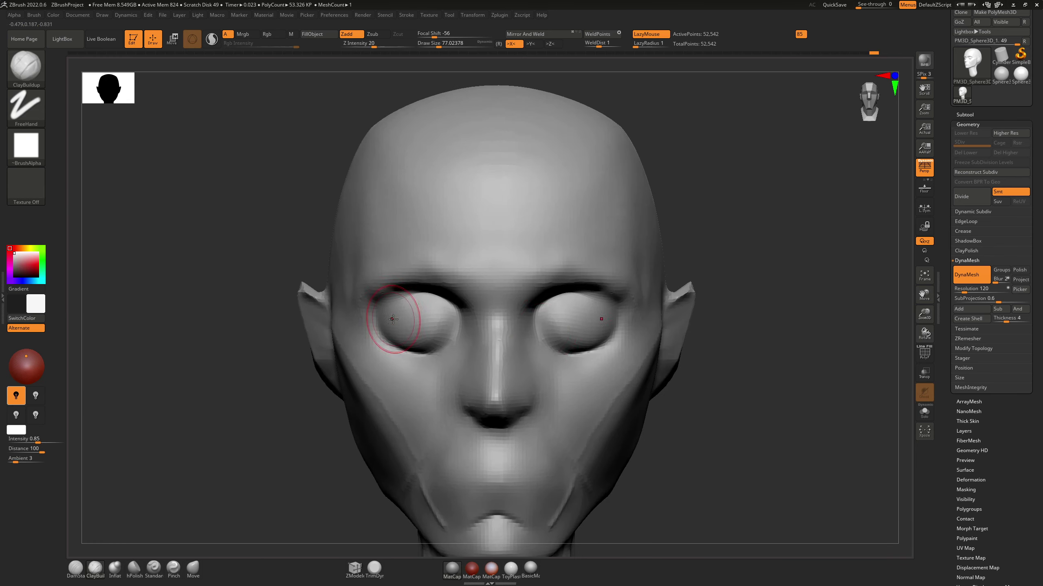
Step: Hollow the eye sockets and refine lips and nose, remeshing at DynaMesh resolution 208
mouse_move(581, 349)
right_mouse_down()
mouse_move(559, 291)
mouse_move(601, 303)
mouse_move(532, 326)
mouse_move(557, 302)
right_mouse_up()
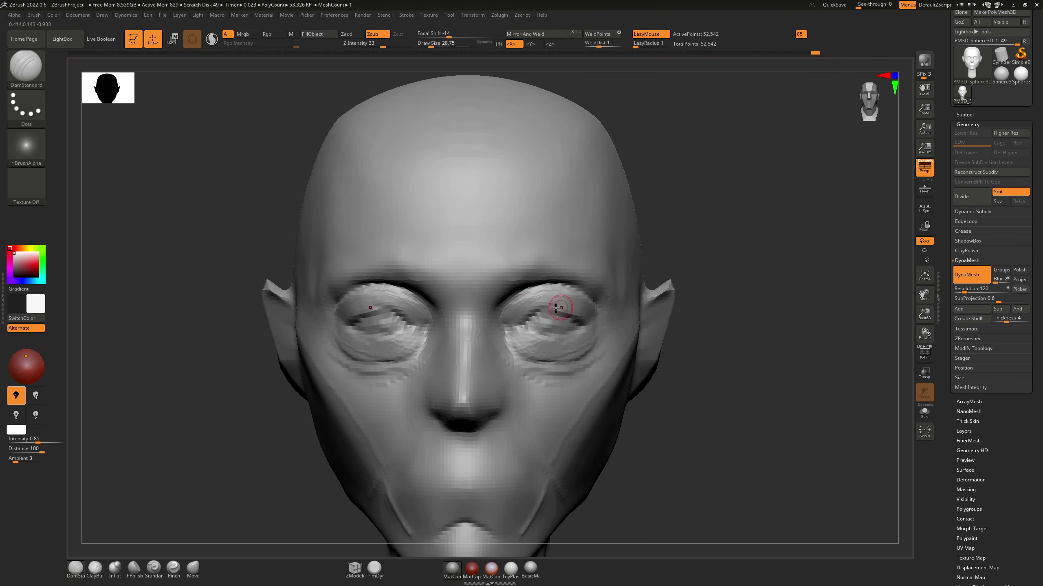
right_click_drag(534, 310, 534, 330)
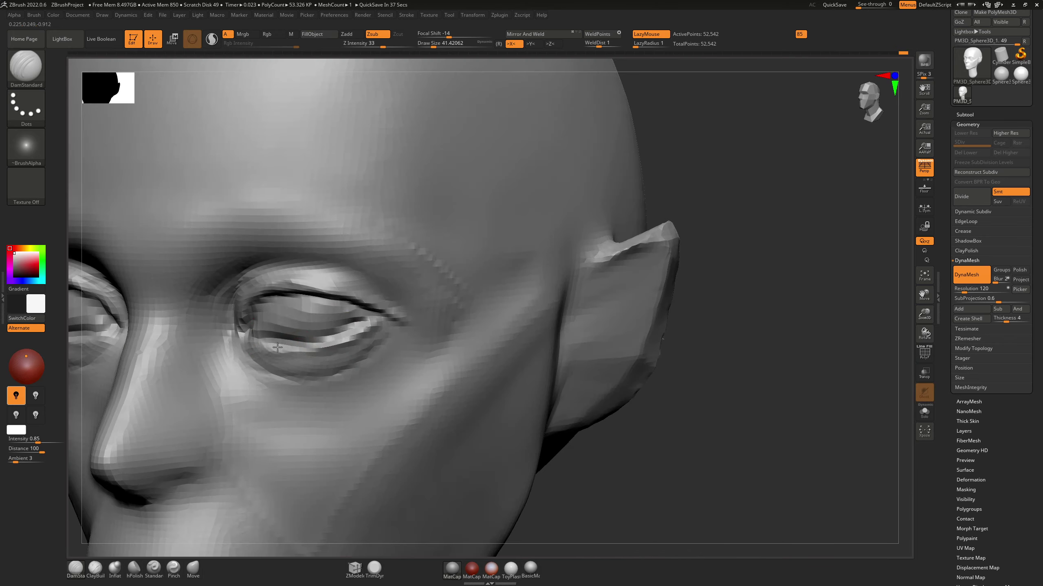
key("s")
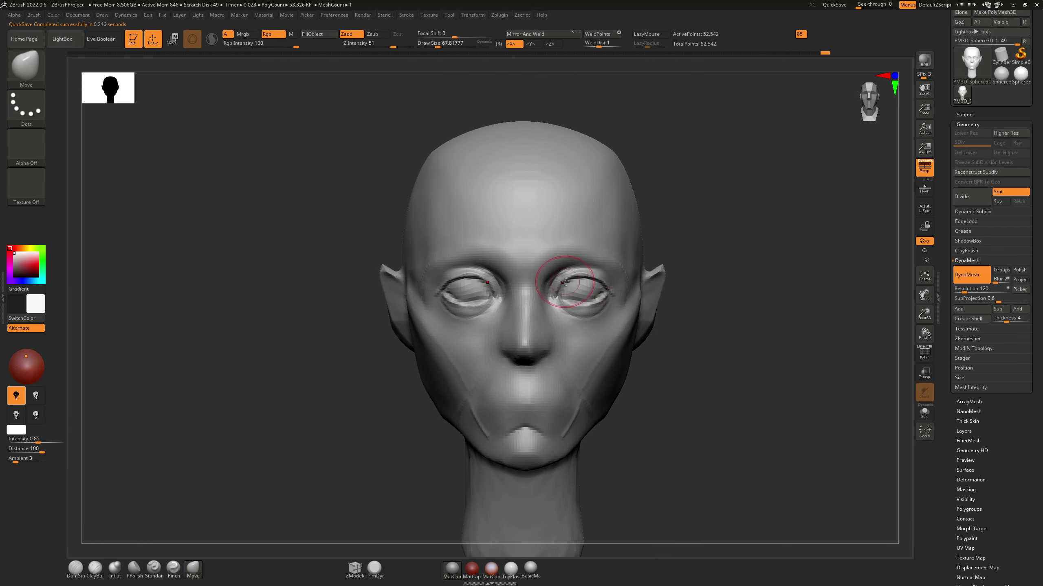
mouse_move(601, 283)
right_mouse_down()
mouse_move(534, 349)
mouse_move(500, 417)
right_mouse_up()
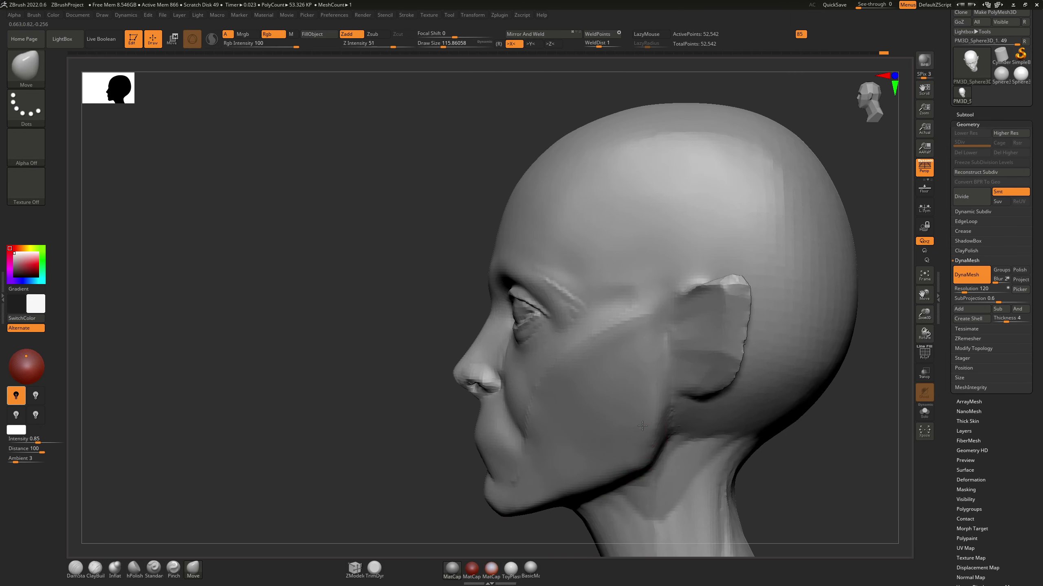
left_click_drag(605, 423, 497, 216)
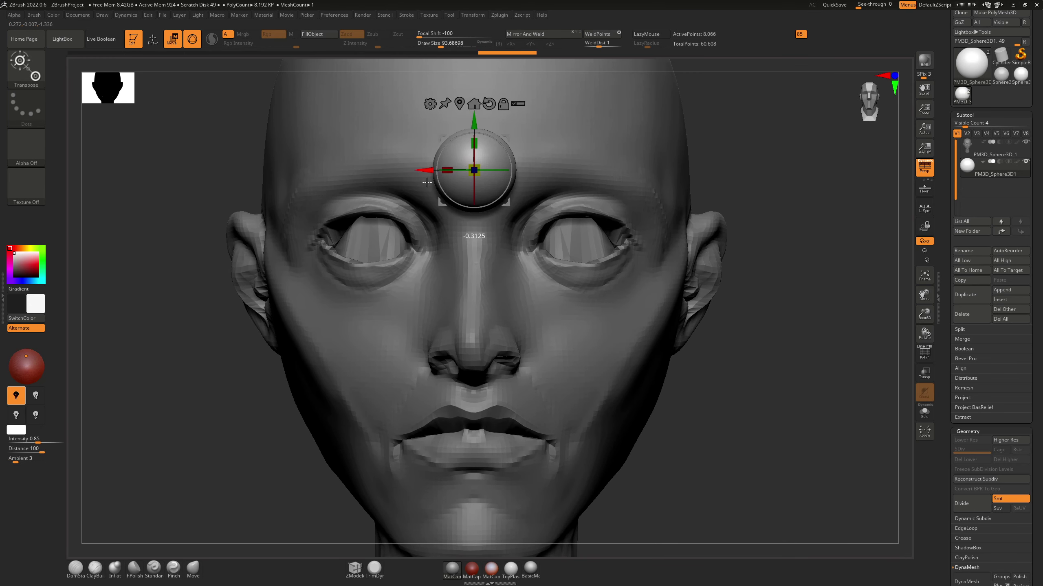
Step: Slide the eyeball sphere sideways into the eye socket and check its placement
mouse_move(427, 182)
left_mouse_down()
mouse_move(581, 177)
mouse_move(436, 180)
mouse_move(530, 176)
left_mouse_up()
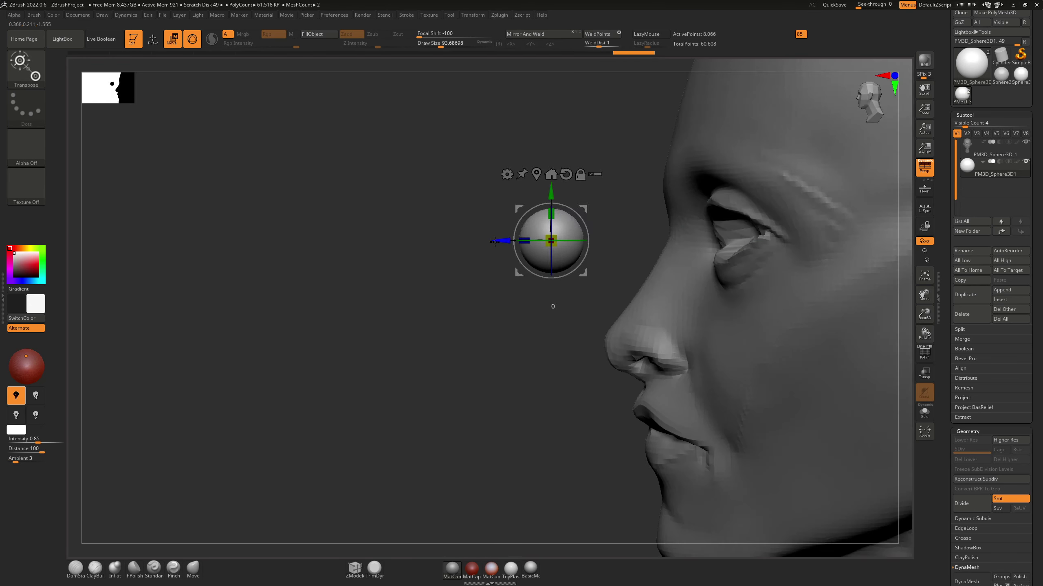
left_click_drag(745, 179, 750, 201)
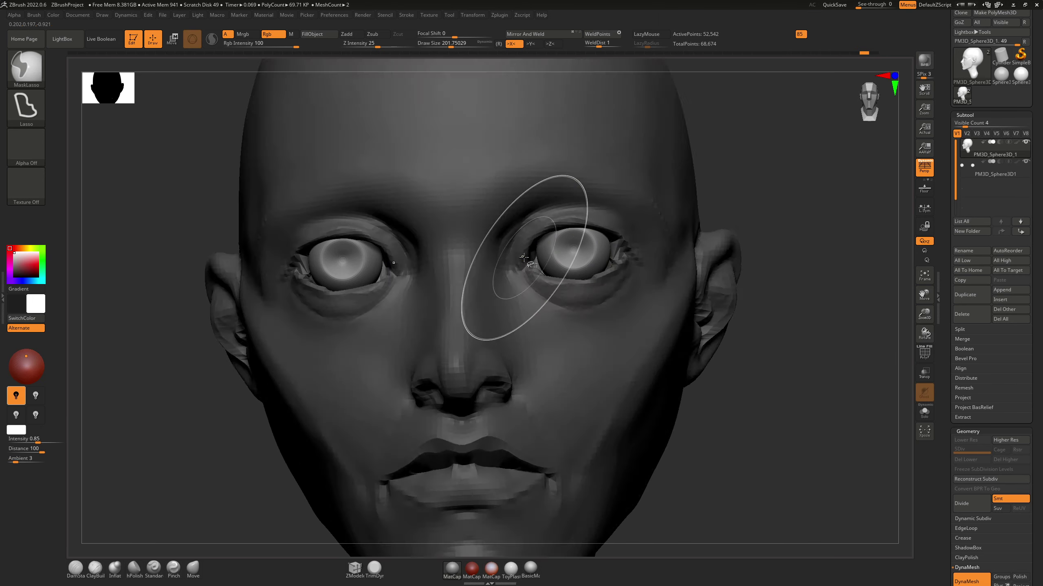
Step: Mask a wedge-shaped area across the eye with MaskLasso
left_click_drag(509, 289, 641, 261, "ctrl")
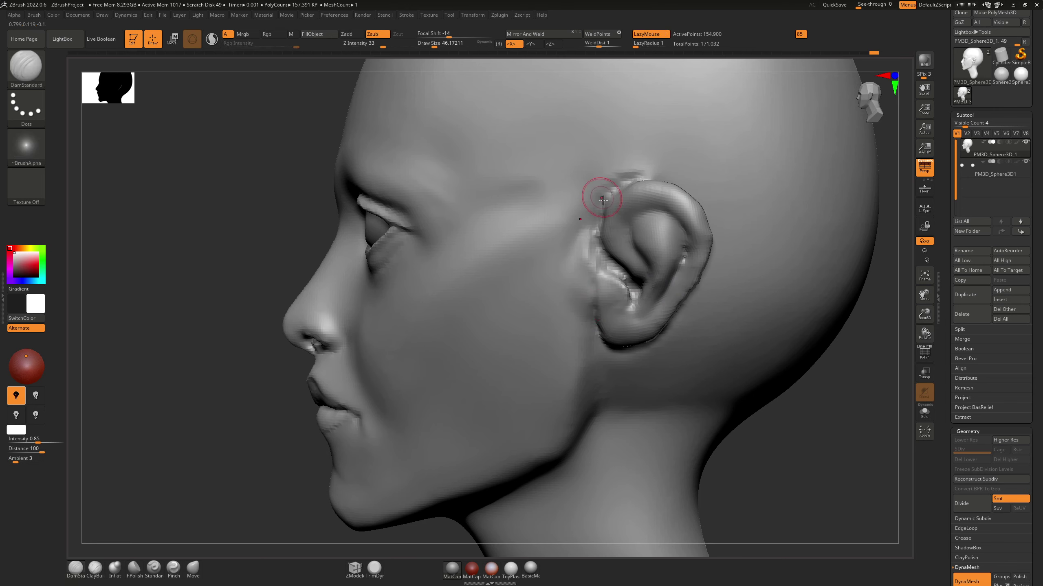
Step: Orbit to a close side view of the ear
right_click_drag(658, 224, 584, 159)
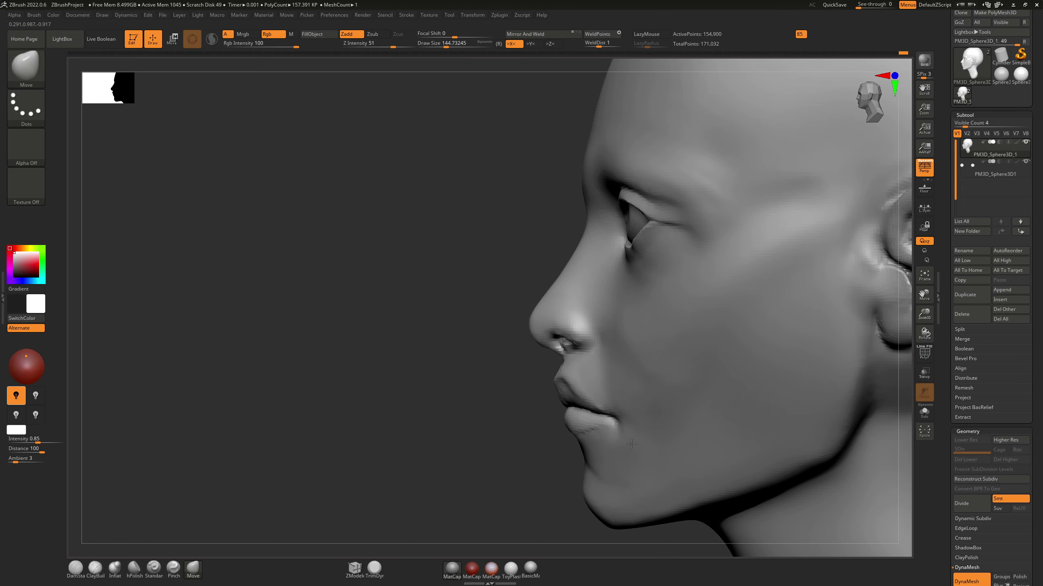
Step: Bring the head to a front view and zoom in
right_click_drag(632, 443, 642, 396, "shift")
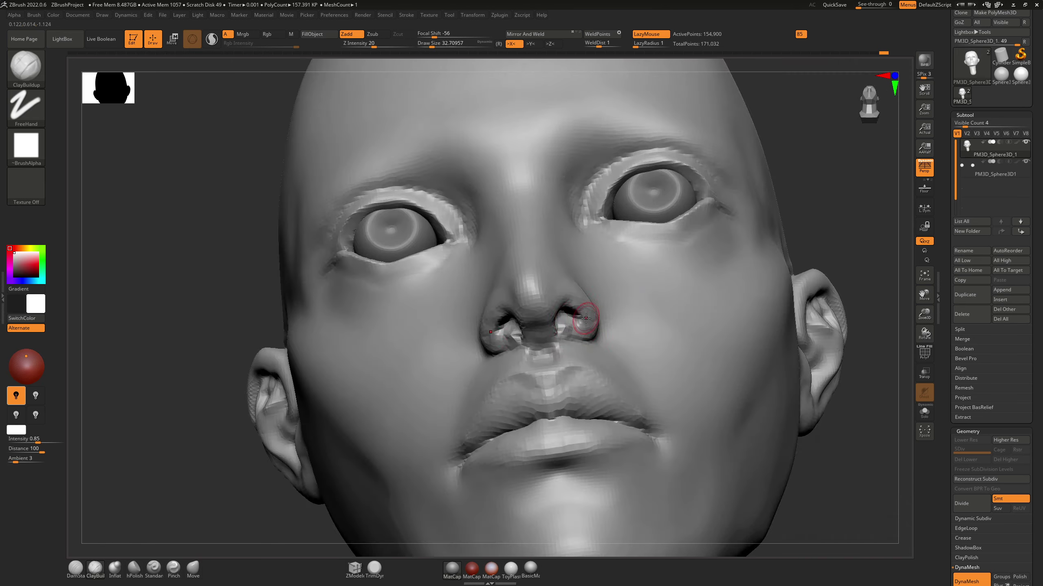
scroll(994, 305, "up", 1)
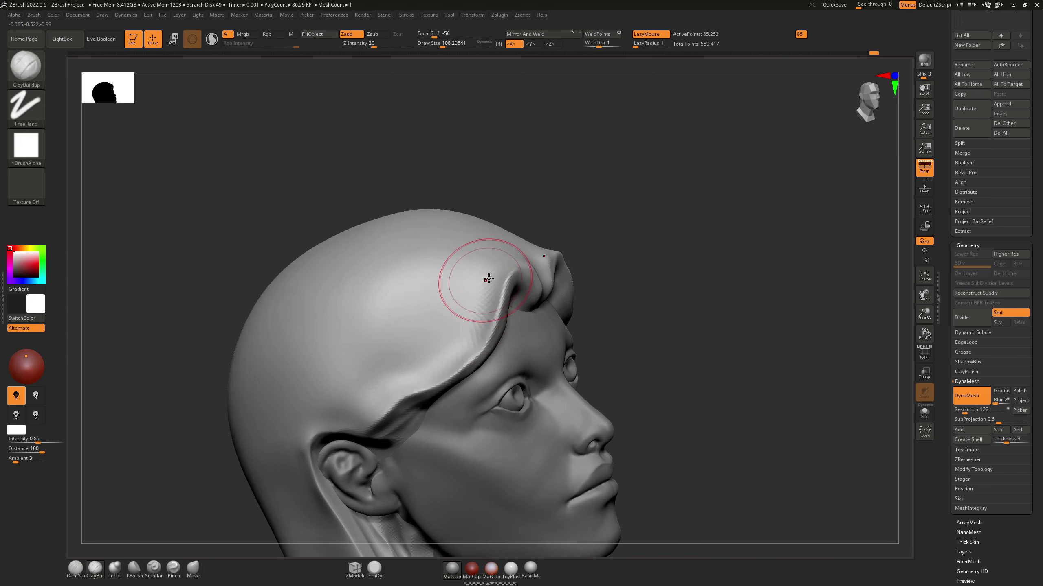
Step: Inspect the carved hair from above, the side and the front, then select the eye subtool
left_click_drag(521, 250, 541, 134)
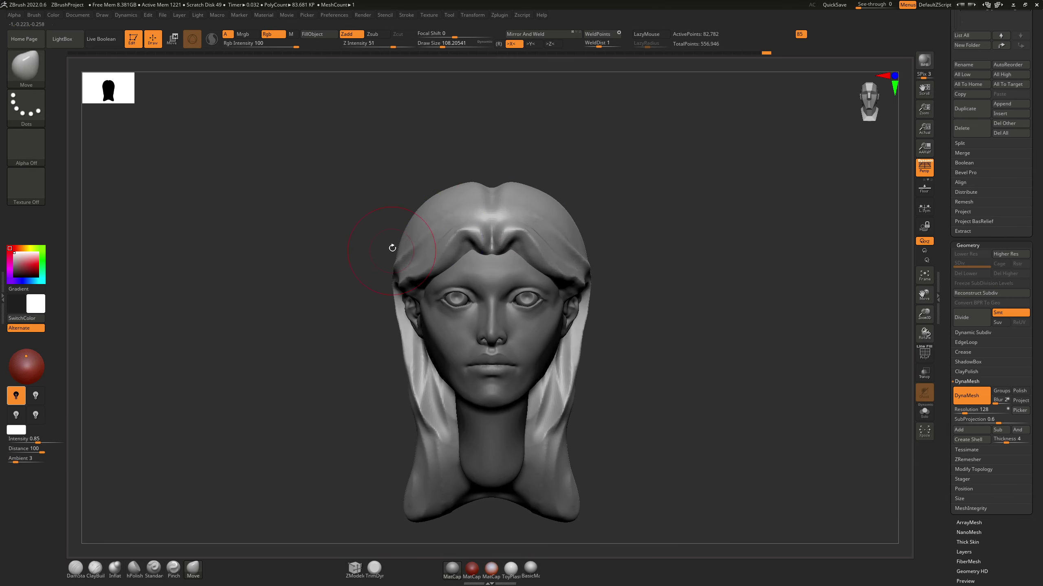
mouse_move(392, 248)
left_mouse_down()
mouse_move(372, 222)
mouse_move(544, 336)
left_mouse_up()
mouse_move(540, 512)
left_mouse_down()
mouse_move(488, 349)
mouse_move(512, 477)
mouse_move(388, 304)
left_mouse_up()
mouse_move(410, 509)
left_mouse_down()
mouse_move(279, 205)
mouse_move(350, 174)
left_mouse_up()
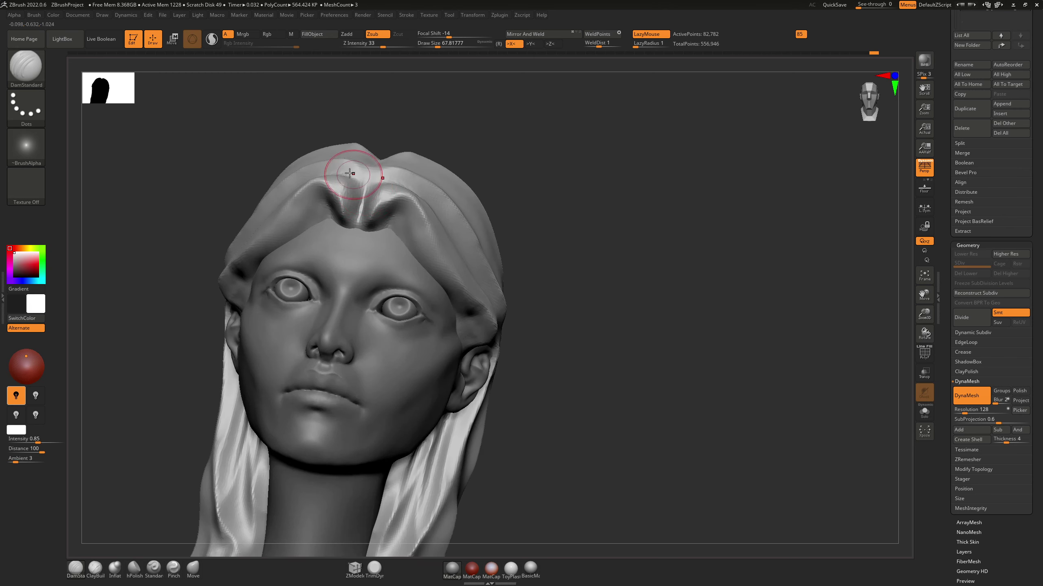
mouse_move(356, 233)
left_mouse_down()
mouse_move(545, 242)
mouse_move(465, 291)
mouse_move(535, 233)
mouse_move(473, 243)
mouse_move(519, 172)
left_mouse_up()
left_click(474, 244, "alt")
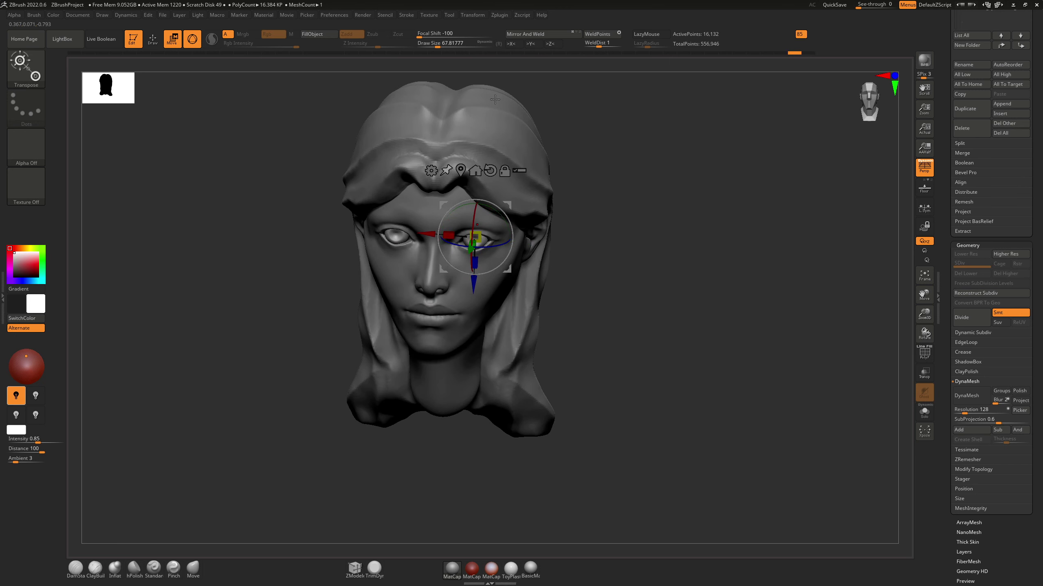
Step: Adjust the eye with the Transpose gizmo, then select the hair and append a new sphere
key("x")
scroll(474, 238, "up", 3)
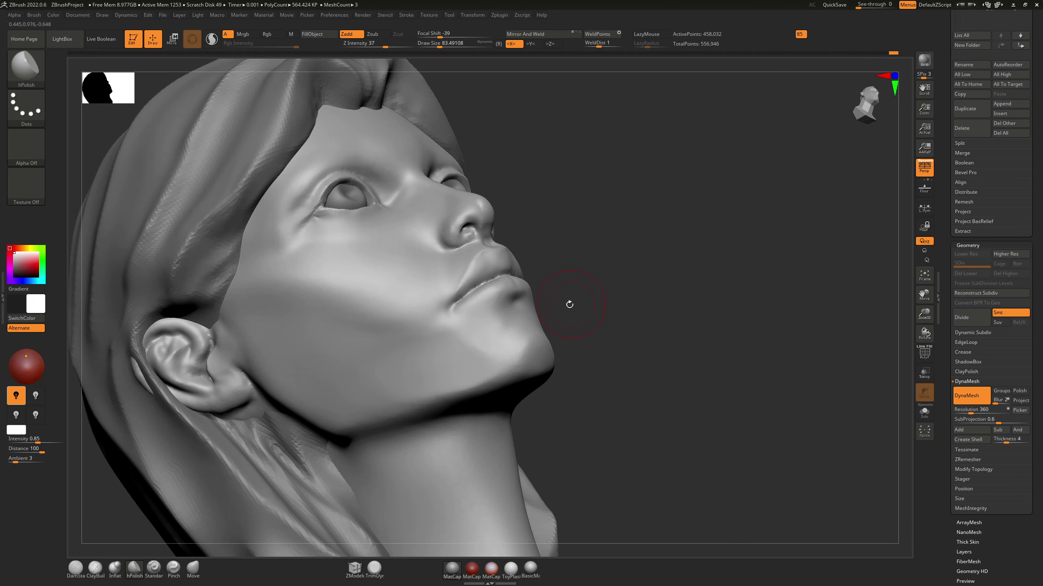
right_click_drag(493, 369, 593, 303)
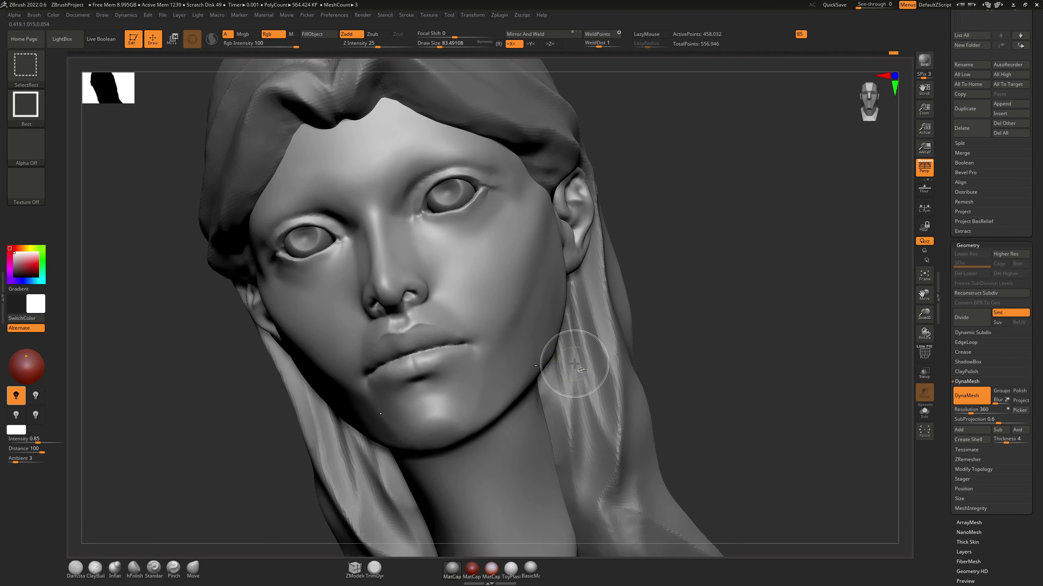
left_click(618, 301, "alt")
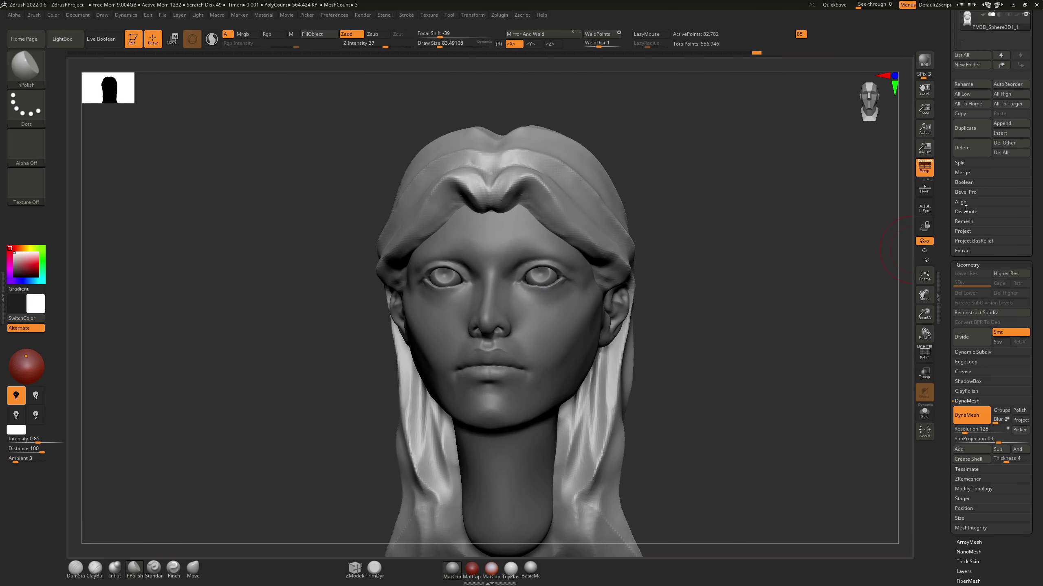
left_click(174, 38)
Step: Move and enlarge the sphere below the head, then pull and smooth it into shoulders around the neck
mouse_move(288, 287)
left_mouse_down()
mouse_move(409, 132)
mouse_move(296, 136)
left_mouse_up()
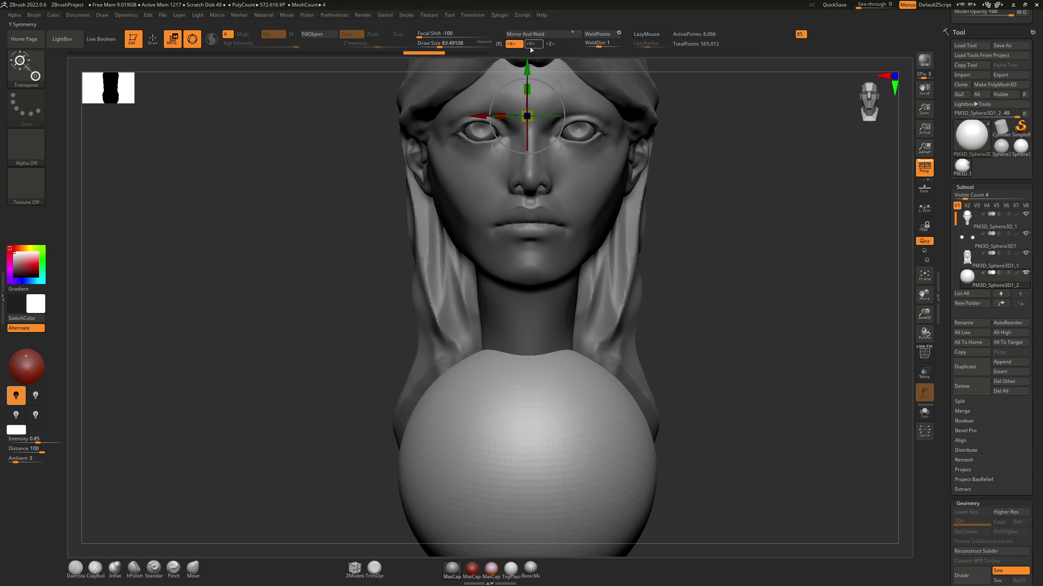
scroll(978, 478, "down", 2)
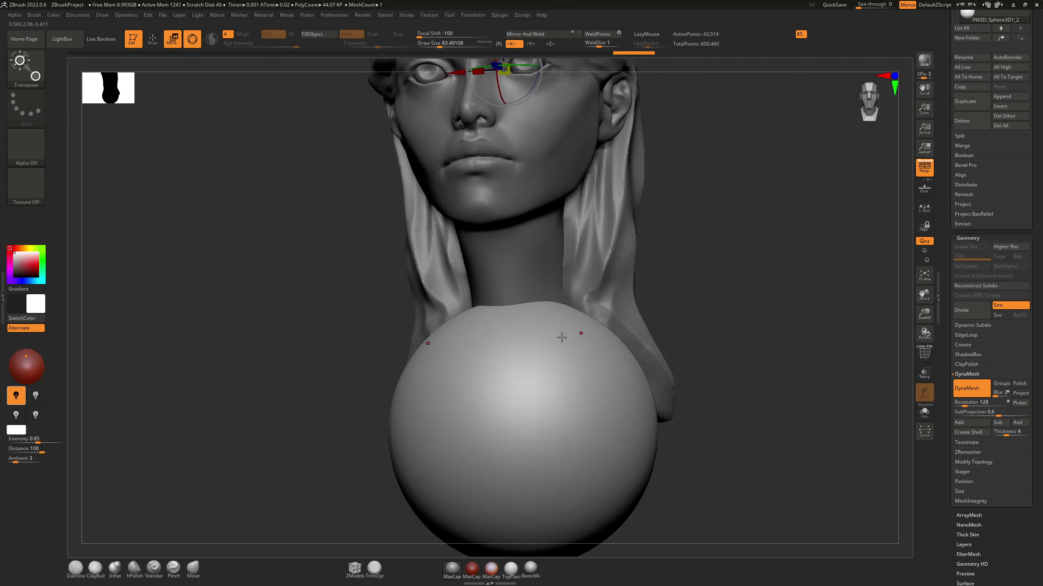
key("q")
left_click_drag(582, 391, 575, 296)
left_click_drag(718, 288, 498, 344)
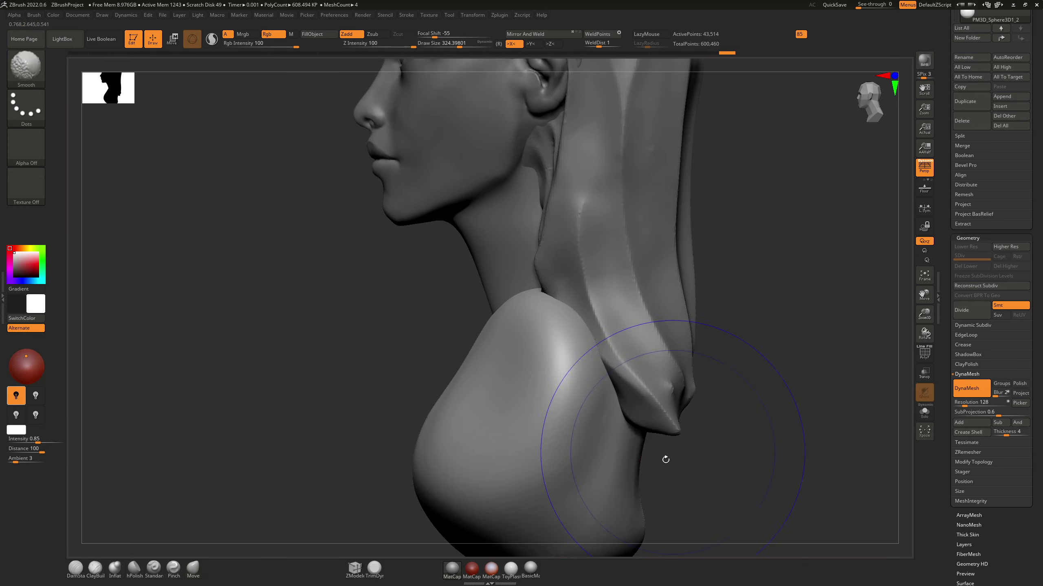
left_click_drag(663, 456, 459, 257)
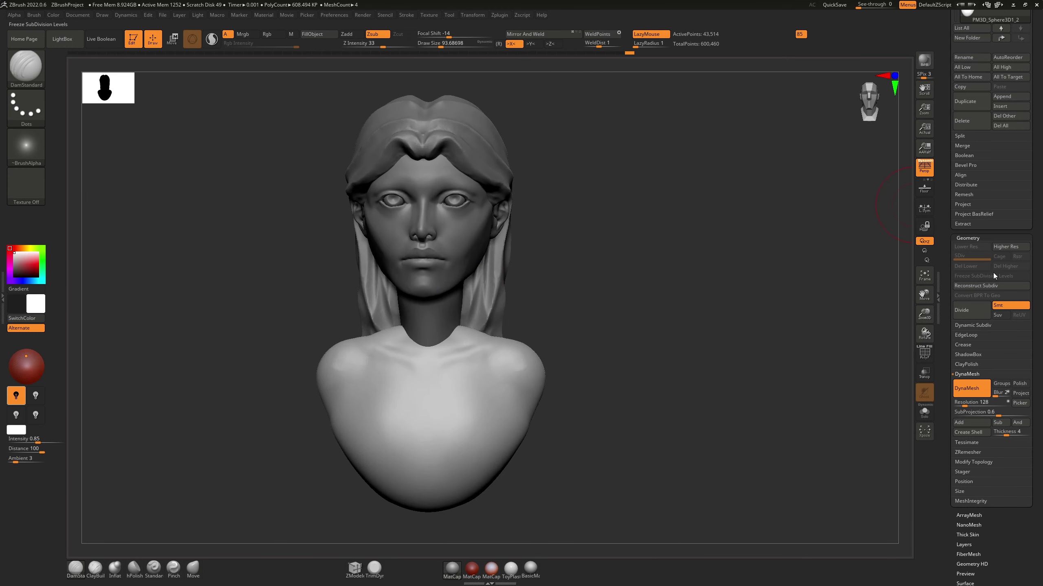
scroll(985, 164, "up", 5)
key("space")
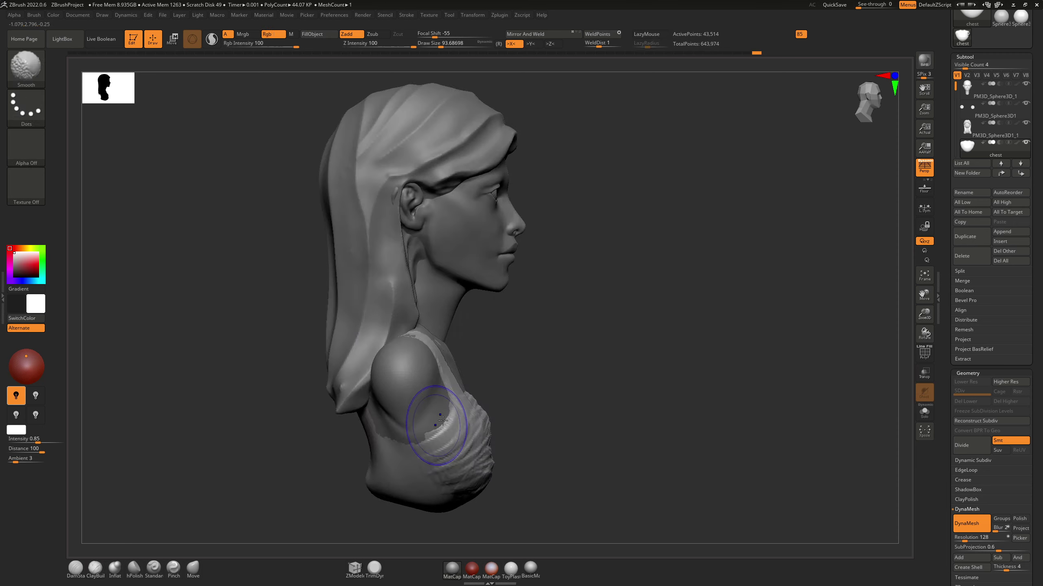
Step: Orbit around the bust to inspect the chest from the front, below and above
right_click_drag(489, 384, 555, 293)
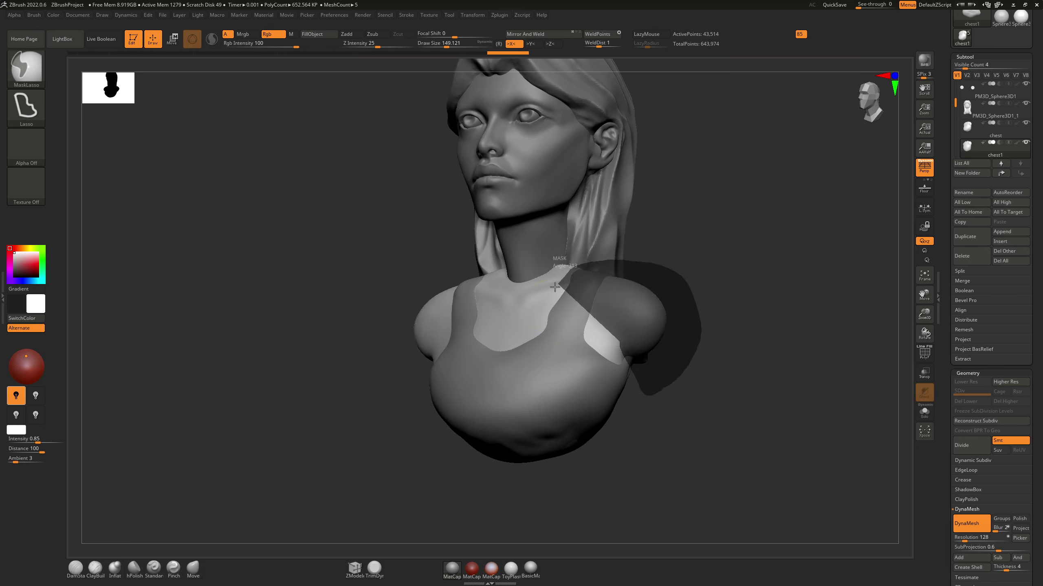
mouse_move(679, 325)
right_mouse_down()
mouse_move(566, 301)
mouse_move(564, 249)
right_mouse_up()
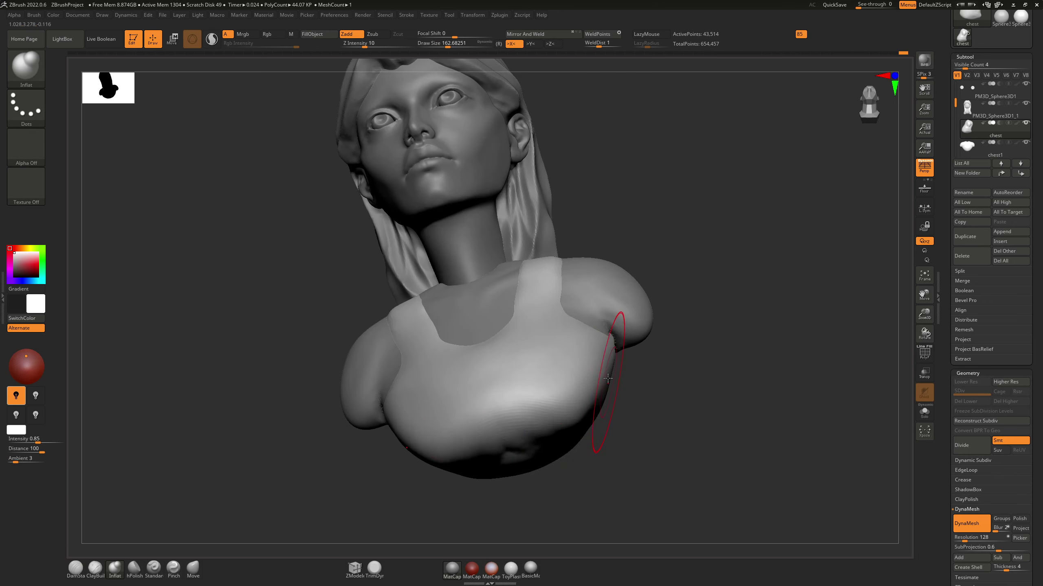
mouse_move(565, 249)
right_mouse_down()
mouse_move(575, 385)
mouse_move(488, 373)
mouse_move(375, 413)
right_mouse_up()
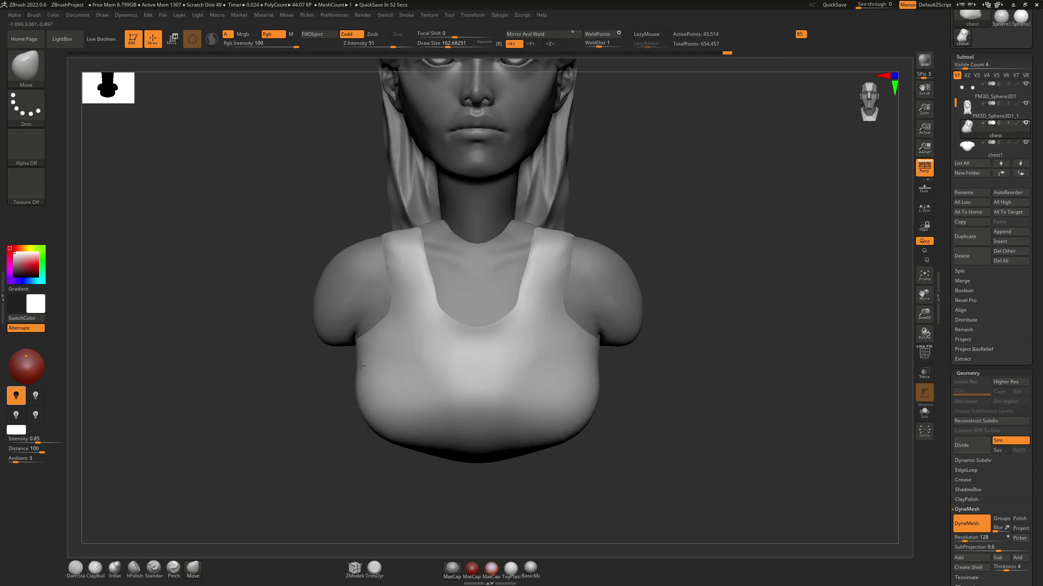
mouse_move(361, 366)
right_mouse_down()
mouse_move(516, 343)
mouse_move(518, 361)
mouse_move(757, 315)
right_mouse_up()
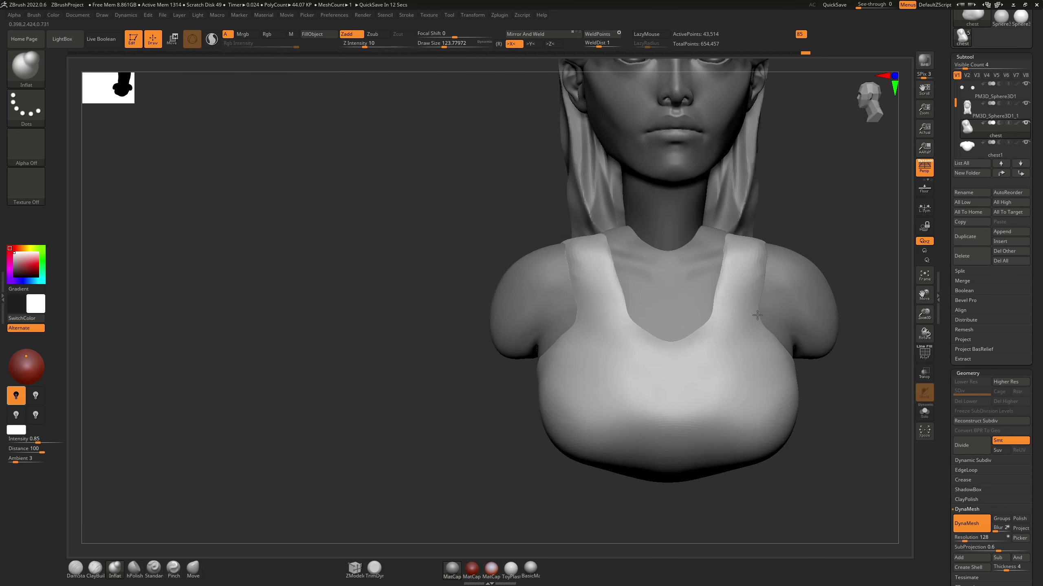
Step: Append a new sphere, then shrink it and move it up to the brow for the eyebrows
key("f")
scroll(1010, 323, "up", 3)
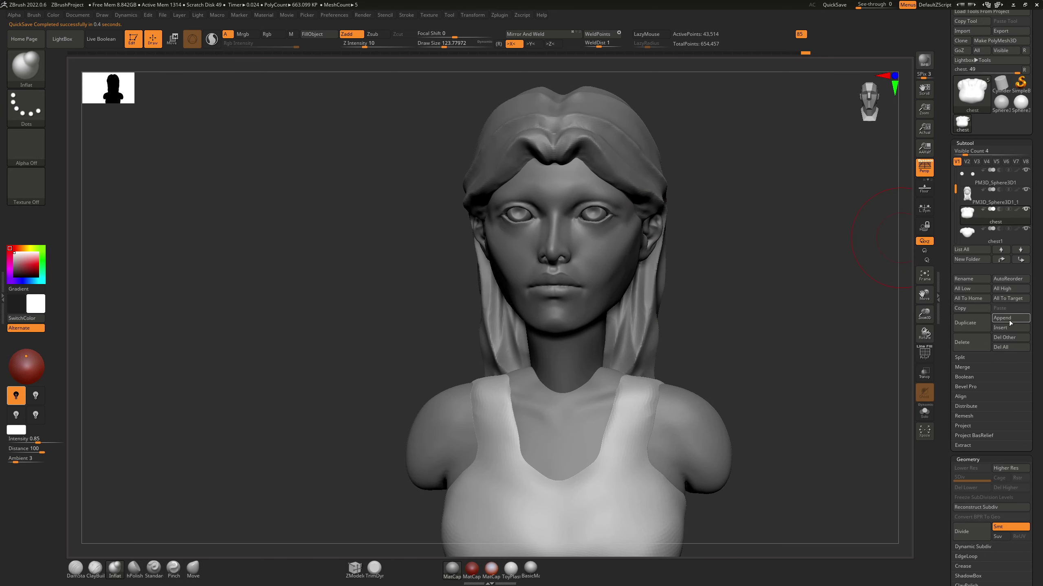
left_click(1010, 318)
left_click(764, 357)
key("w")
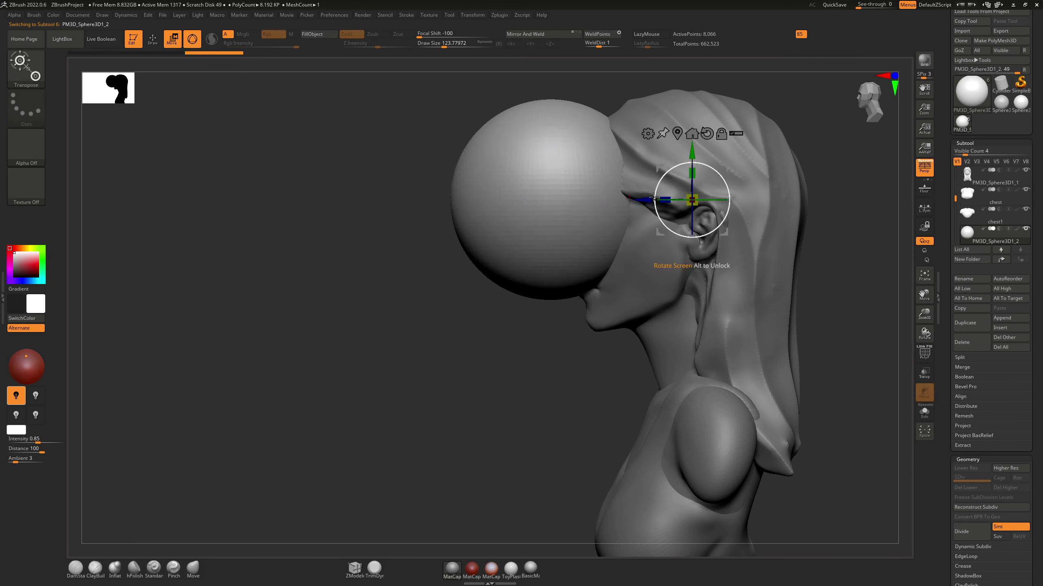
left_click_drag(692, 200, 666, 194)
right_click_drag(667, 194, 780, 205)
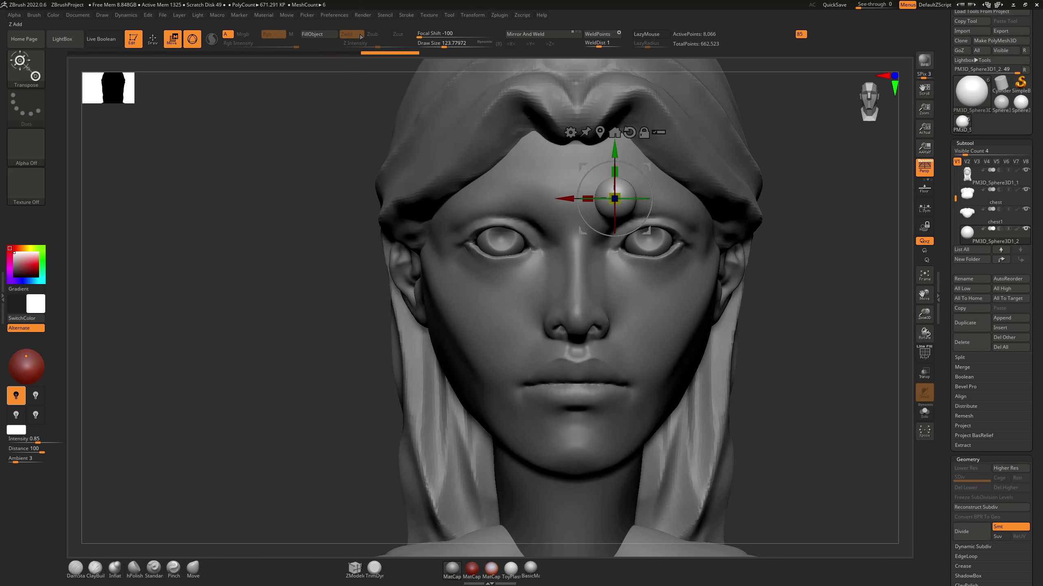
scroll(965, 410, "down", 2)
scroll(966, 410, "down", 4)
key("q")
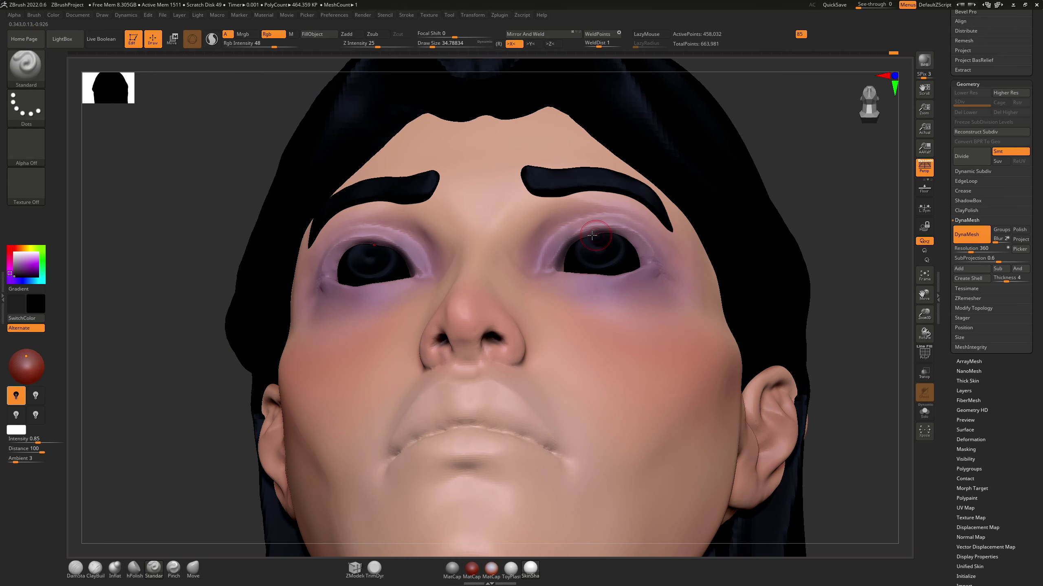
Step: Fill the hair and tank top with a lavender colour, viewed from the front
right_click_drag(592, 235, 608, 287, "shift")
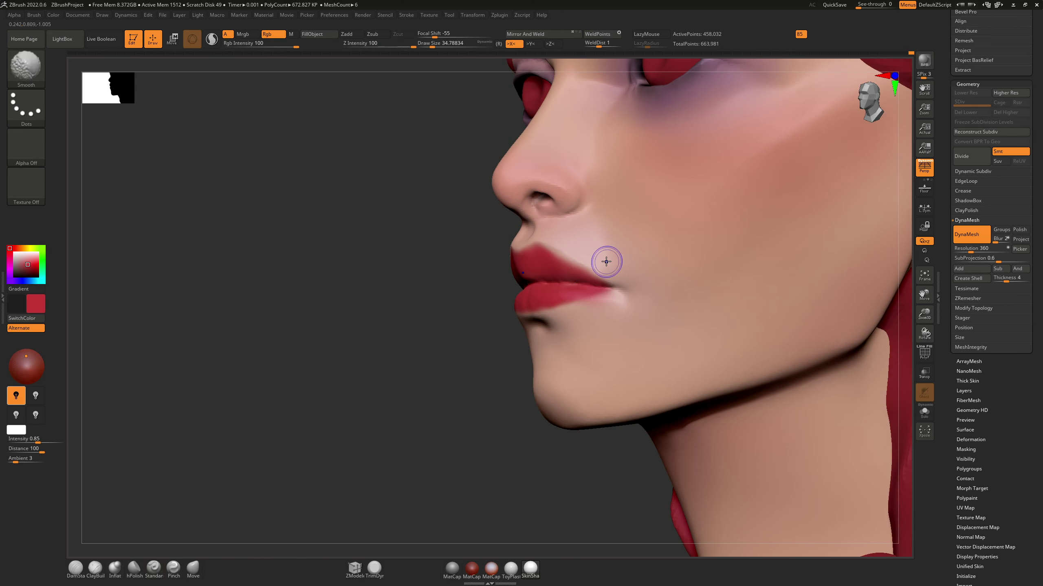
right_click_drag(532, 242, 477, 255, "shift")
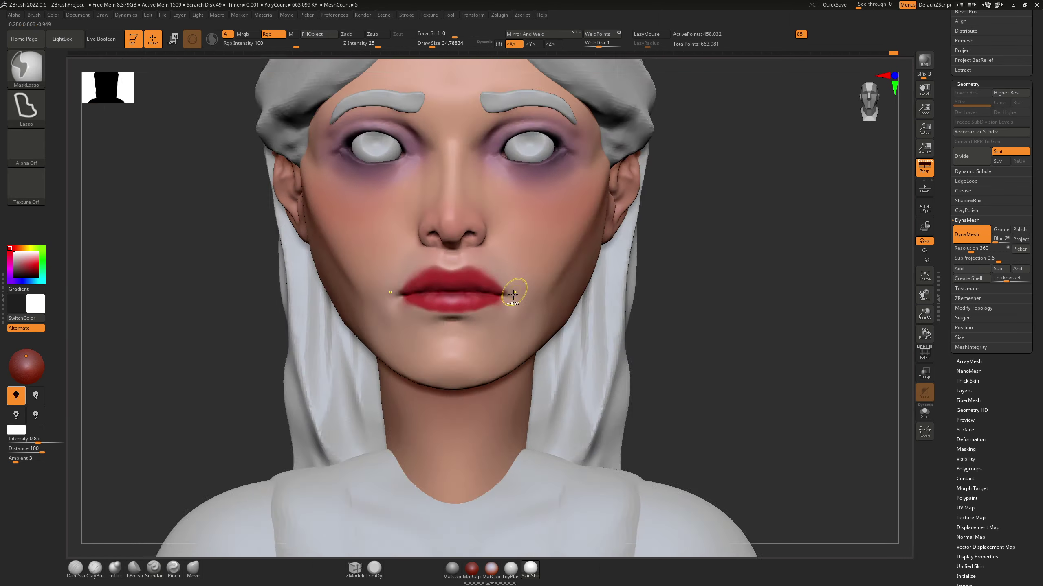
left_click_drag(38, 254, 23, 259)
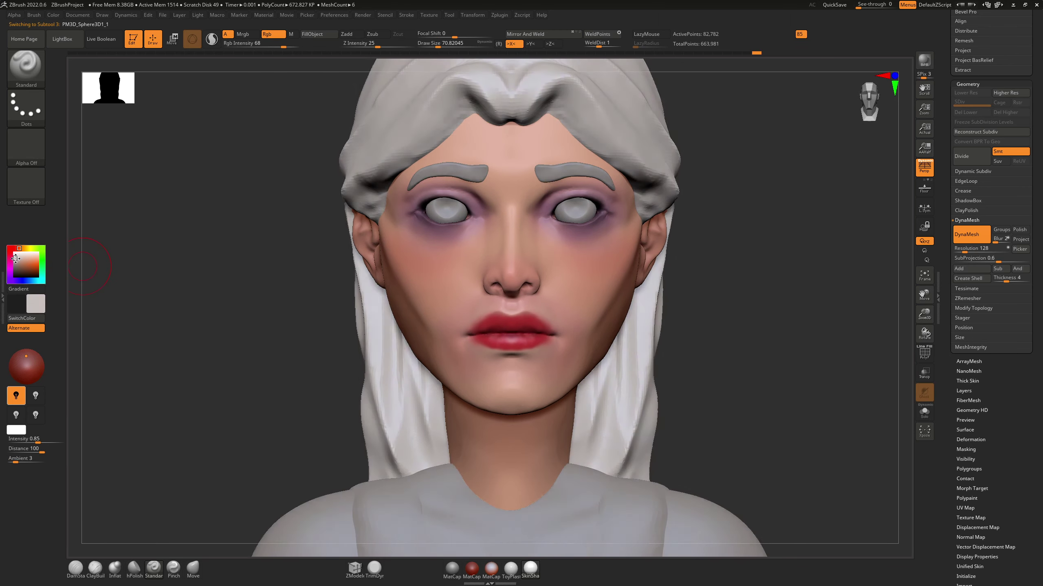
left_click_drag(11, 258, 9, 281)
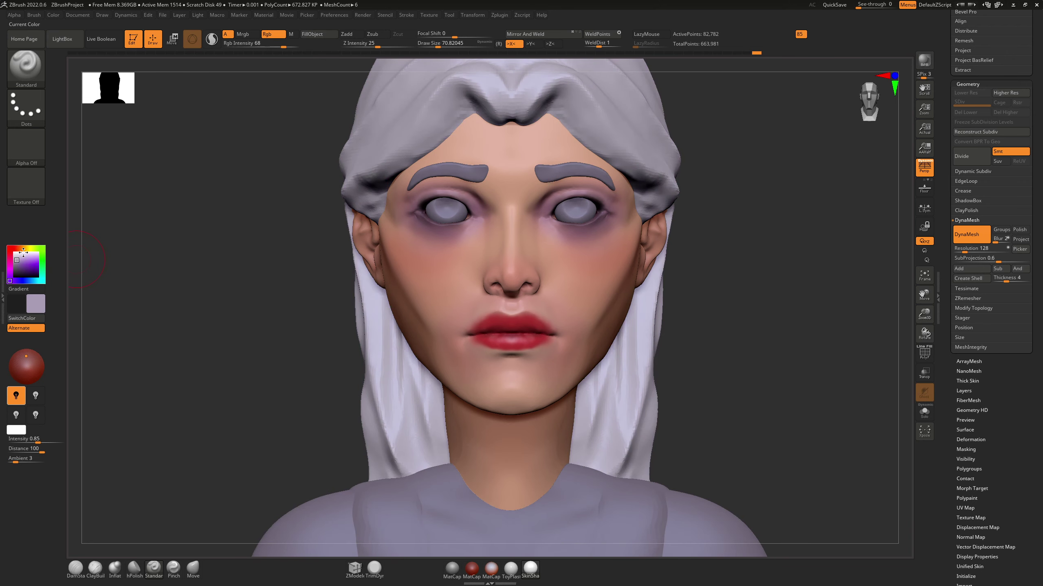
left_click(326, 35)
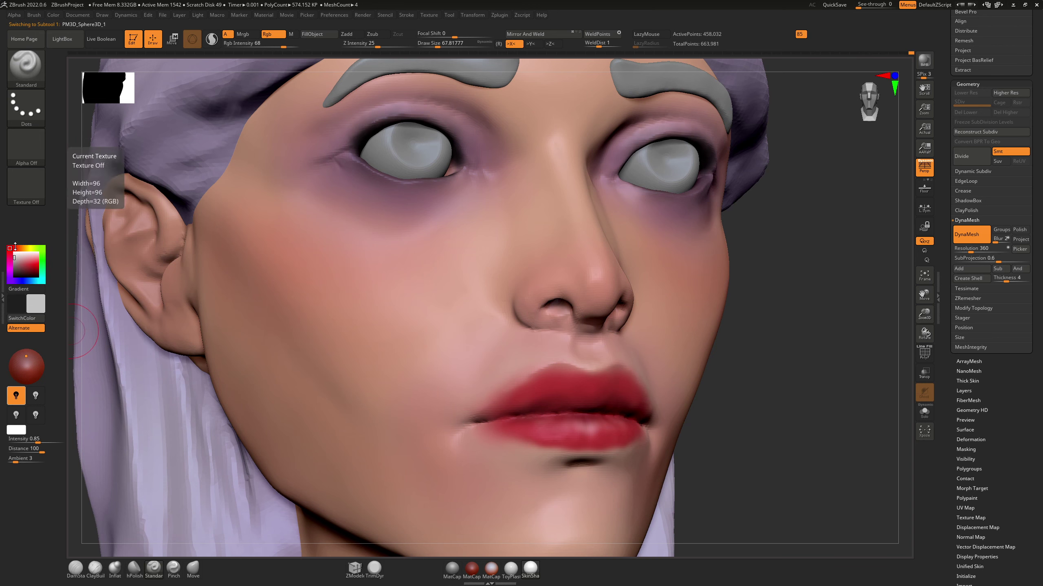
Step: Paint the lips red with Texture and Alpha turned off
left_click_drag(15, 247, 34, 259)
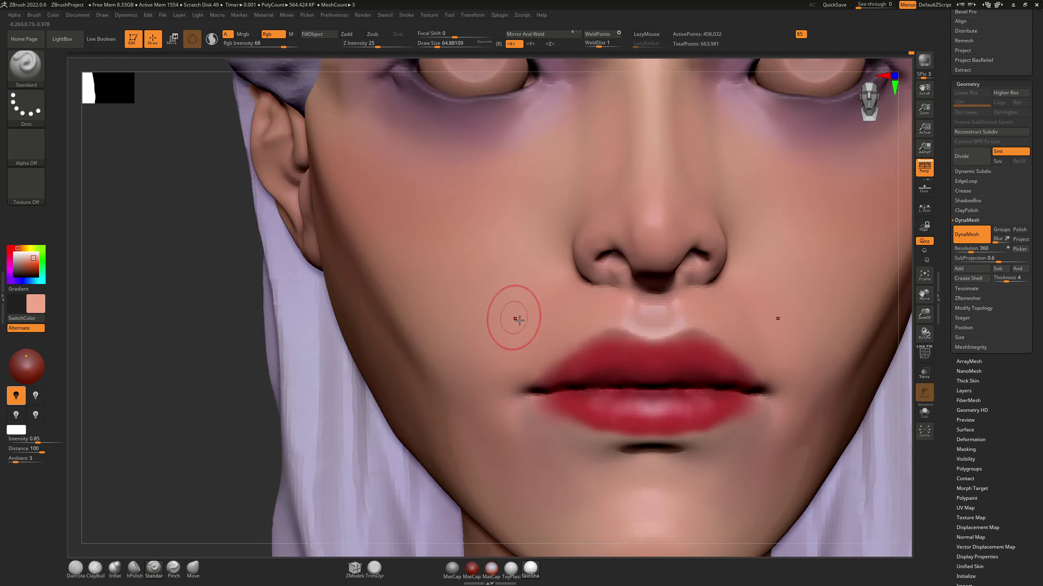
left_click(11, 248)
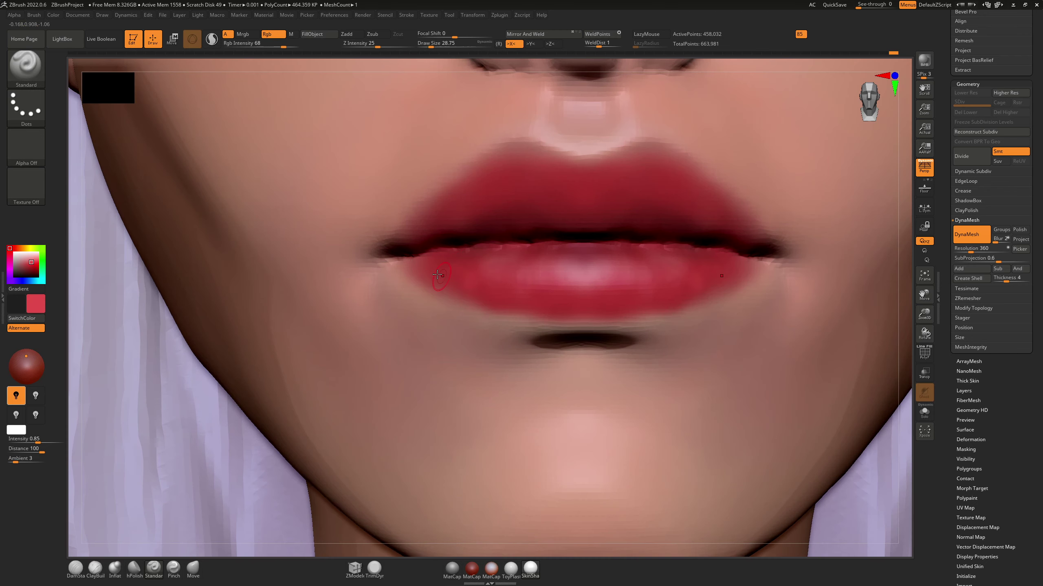
left_click(33, 175)
left_click(62, 140)
left_click_drag(360, 215, 367, 181)
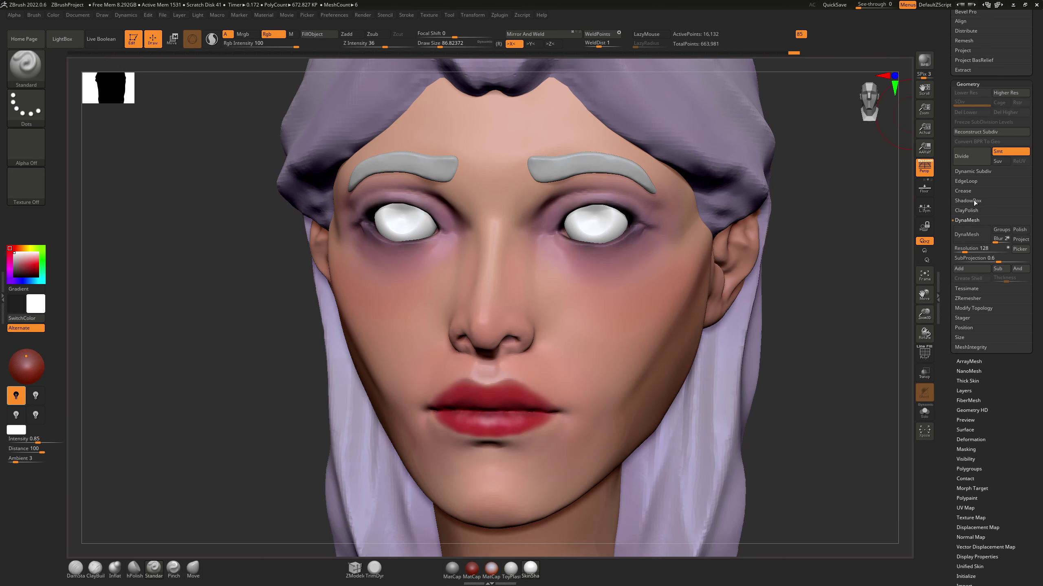
Step: Paint a black pupil and a dull red iris patch on the eyeball
left_click(292, 34)
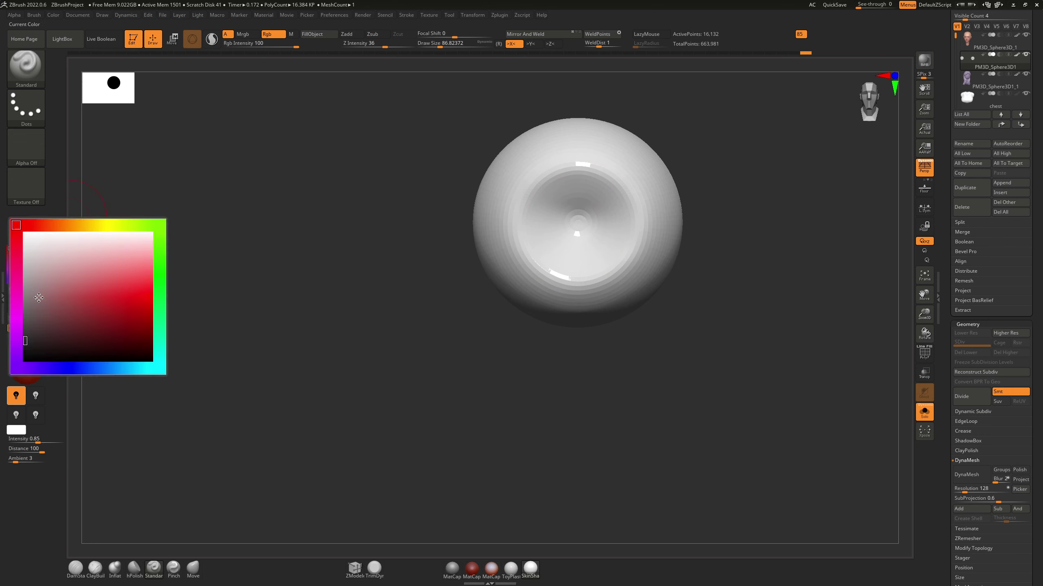
left_click_drag(583, 227, 585, 252)
right_click_drag(579, 183, 553, 188)
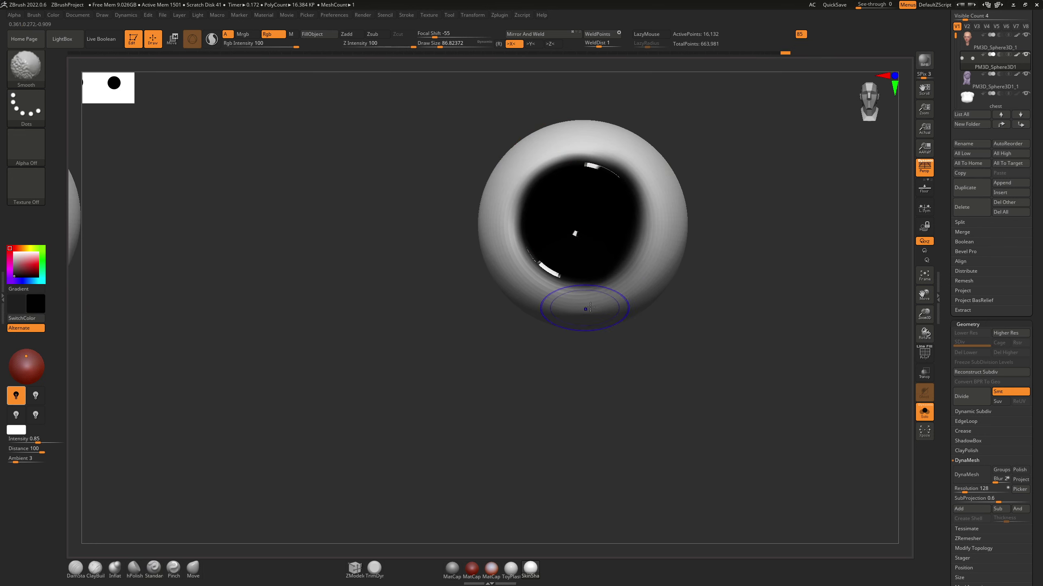
left_click(17, 249)
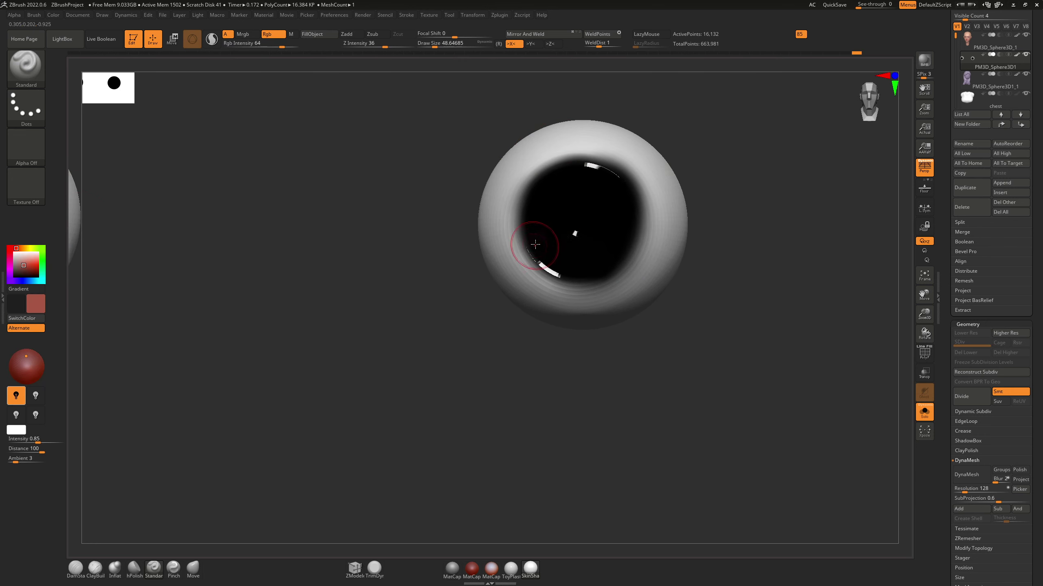
left_click_drag(535, 244, 485, 245)
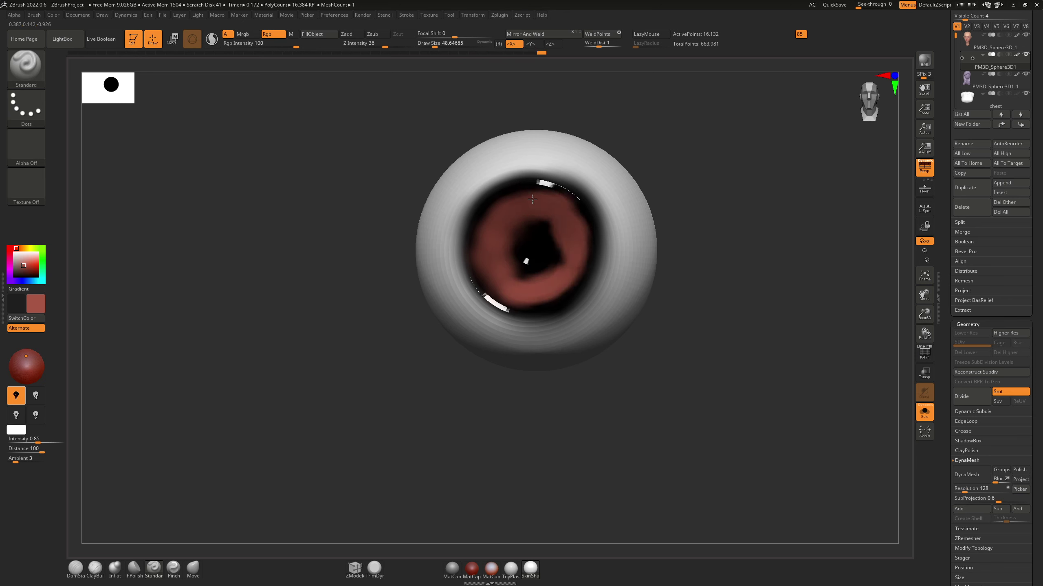
Step: Try lighter red and pink iris tones, then bring back the whole face around the eye
left_click(18, 248)
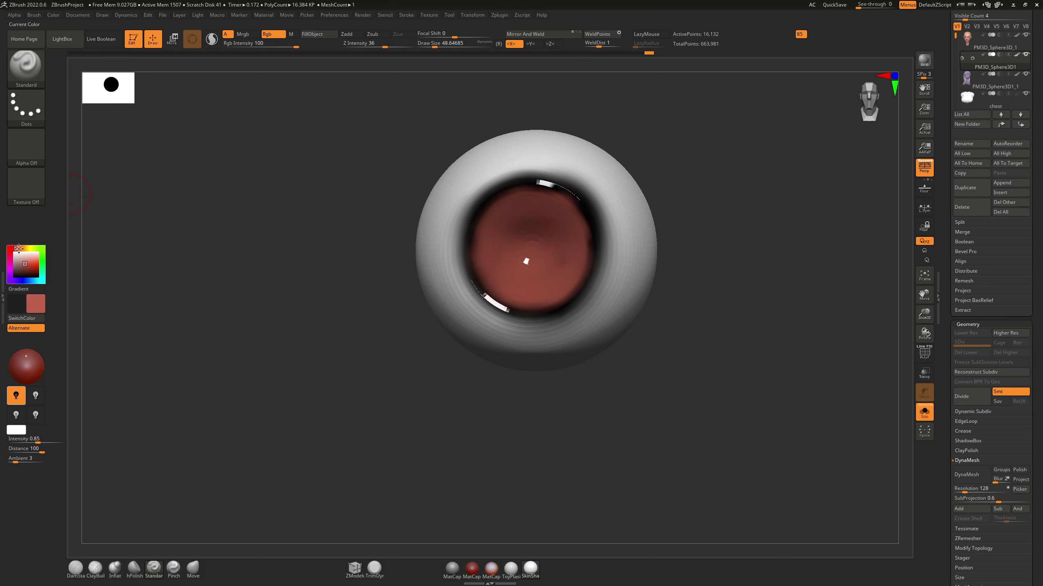
left_click(14, 248)
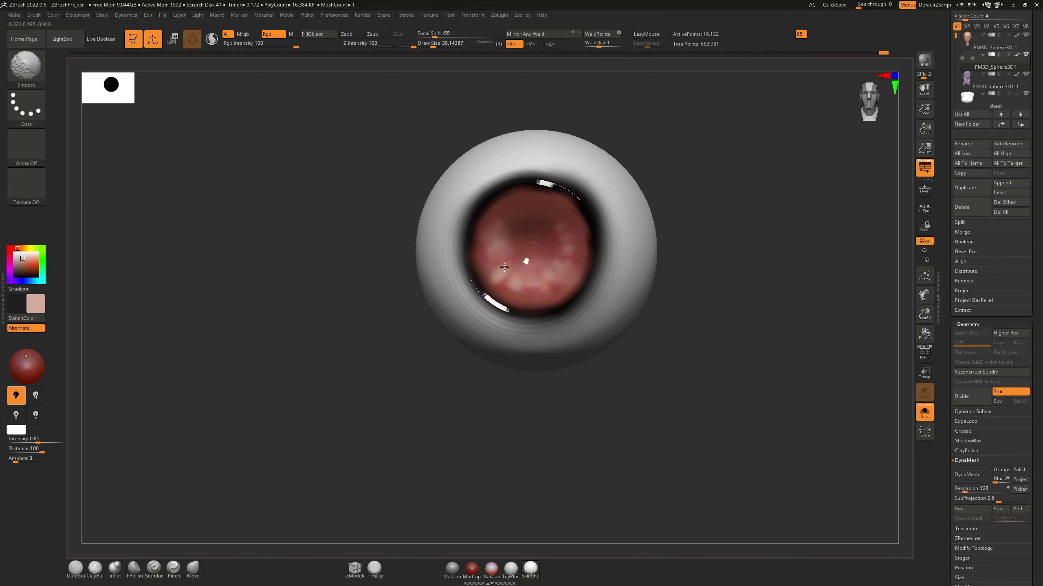
key("ctrl+shift+d")
key("s")
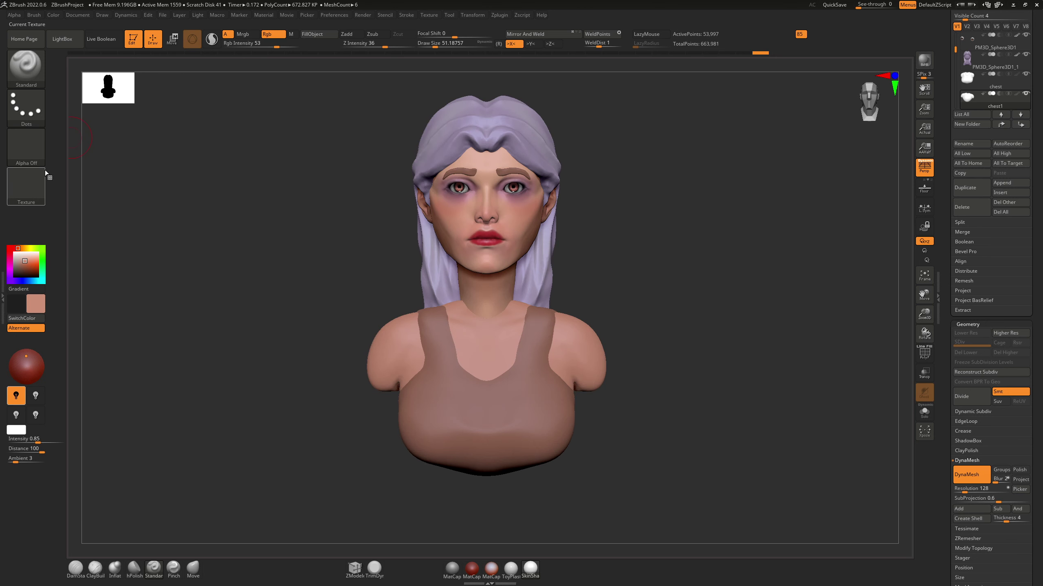
Step: Fill the chest with the skin colour and unhide all the subtools
left_click(53, 15)
left_click(54, 16)
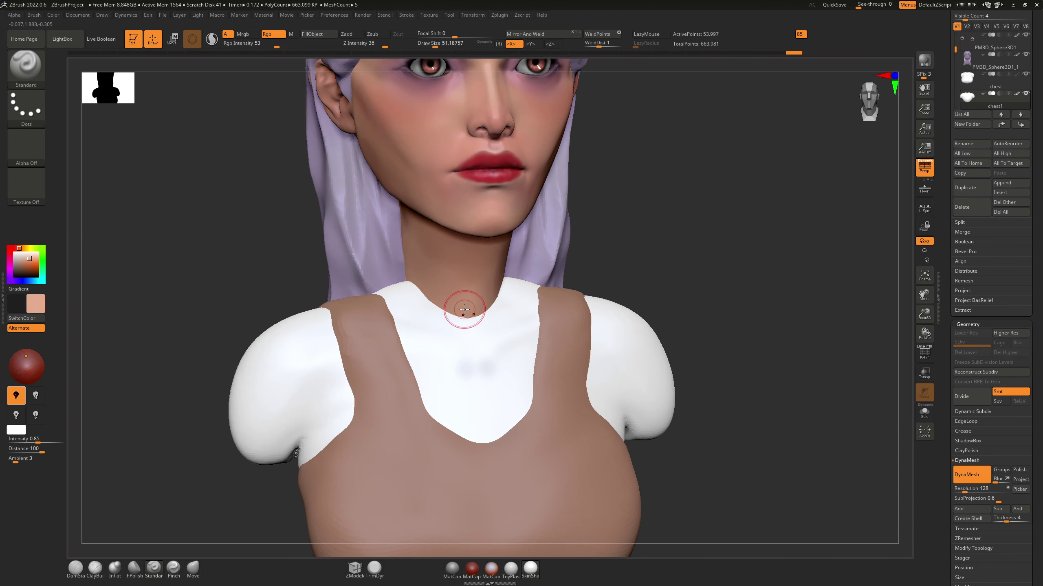
left_click(331, 37)
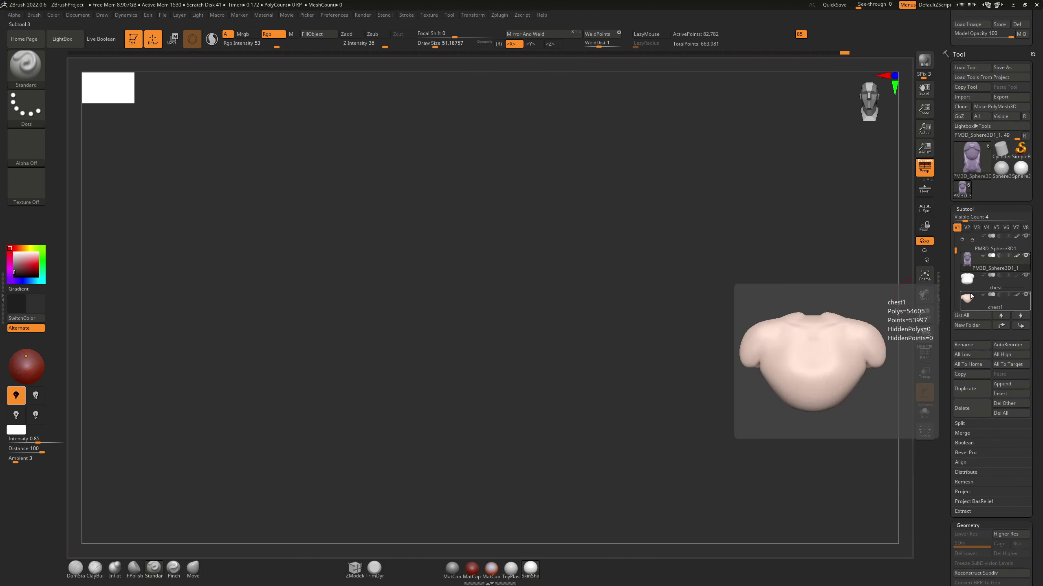
left_click_drag(961, 221, 971, 221)
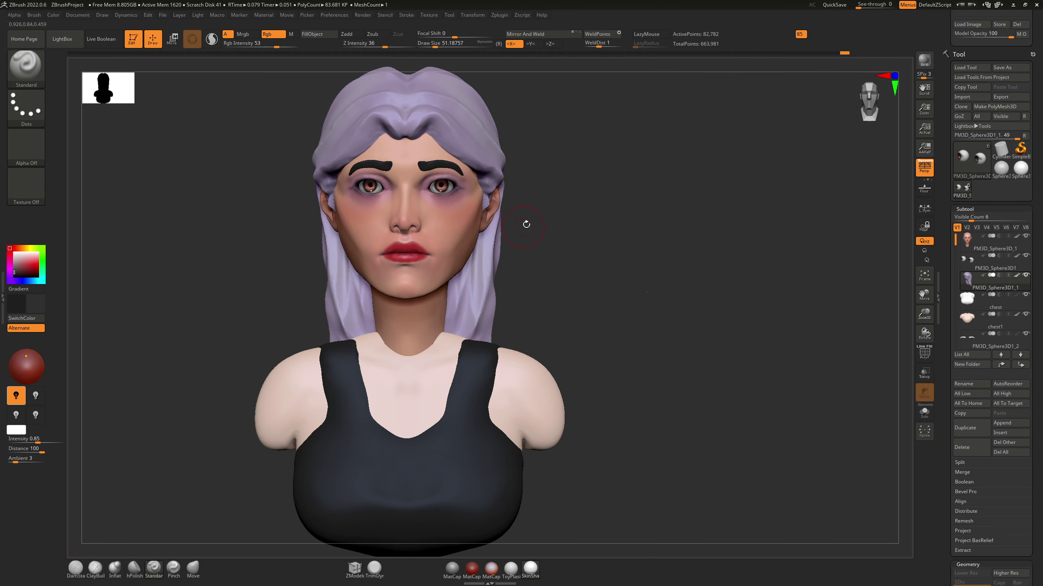
Step: Refill the chest skin with the face's salmon tone, then select the tank top
left_click(393, 343, "alt")
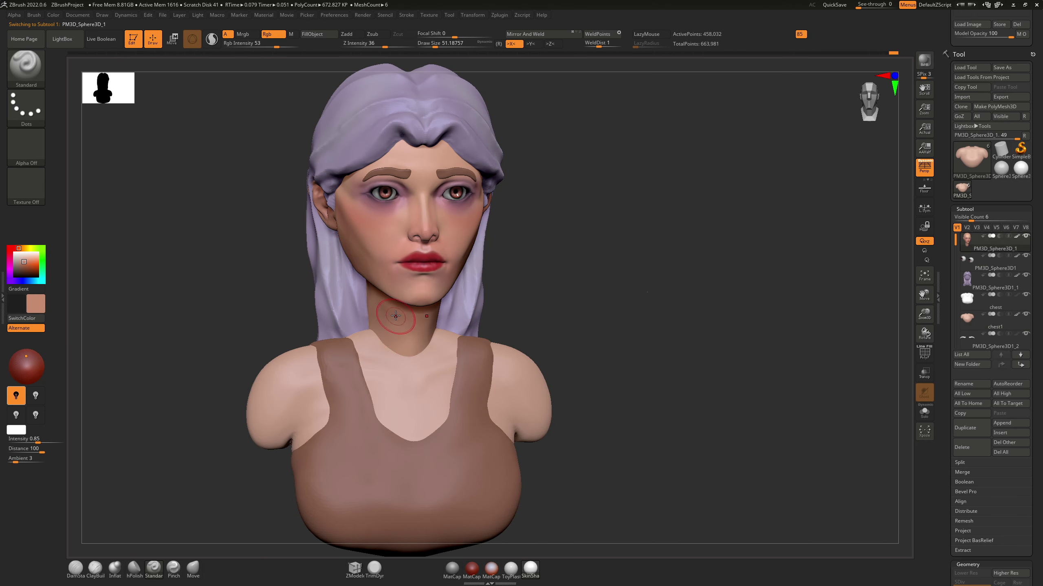
left_click(395, 315, "alt")
left_click(323, 36)
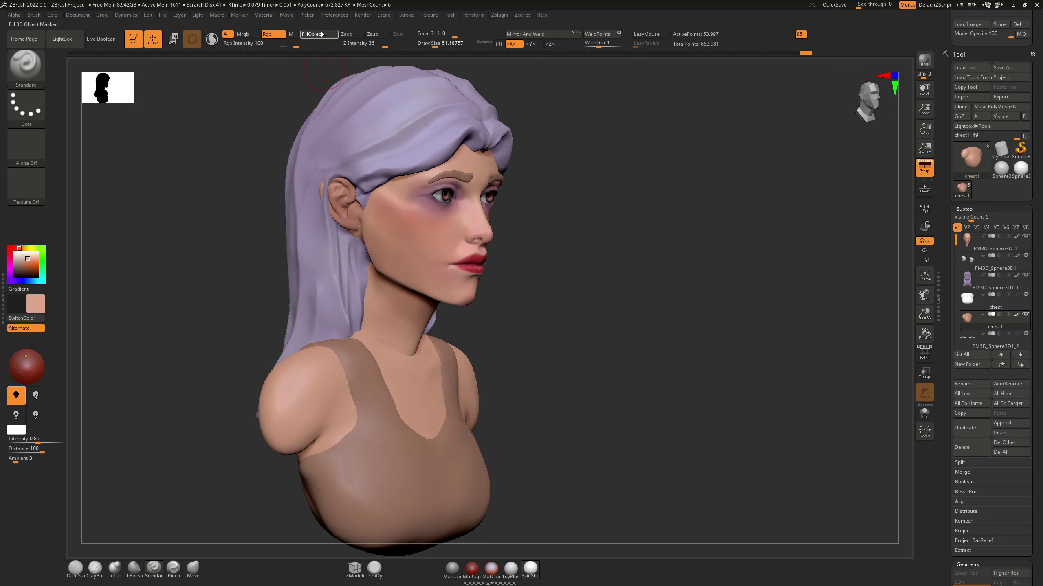
left_click(301, 329, "alt")
key("m")
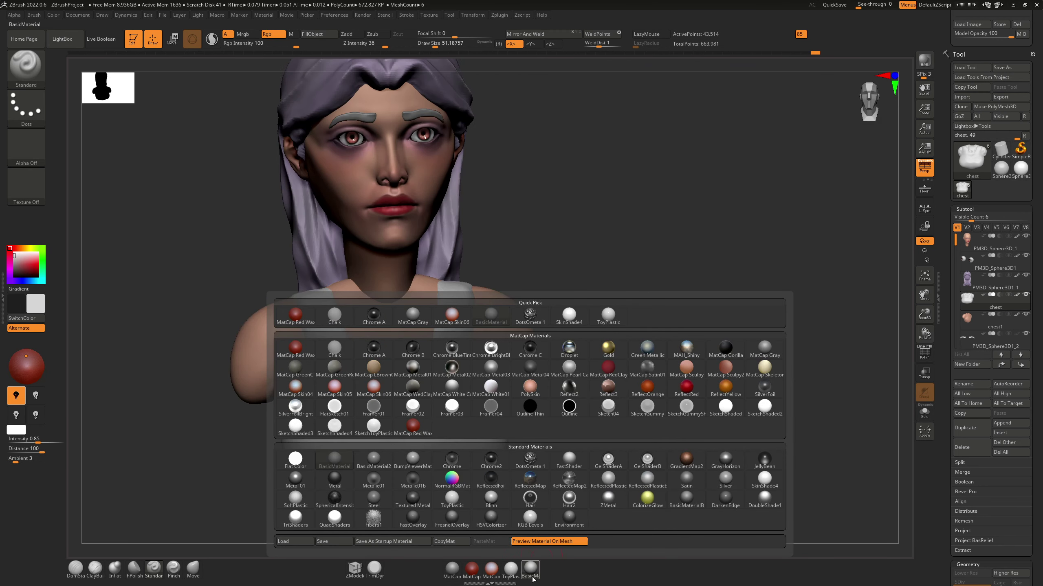
Step: Apply the SkinShade4 material and fill the eyebrows with a darker purple
left_click(530, 518)
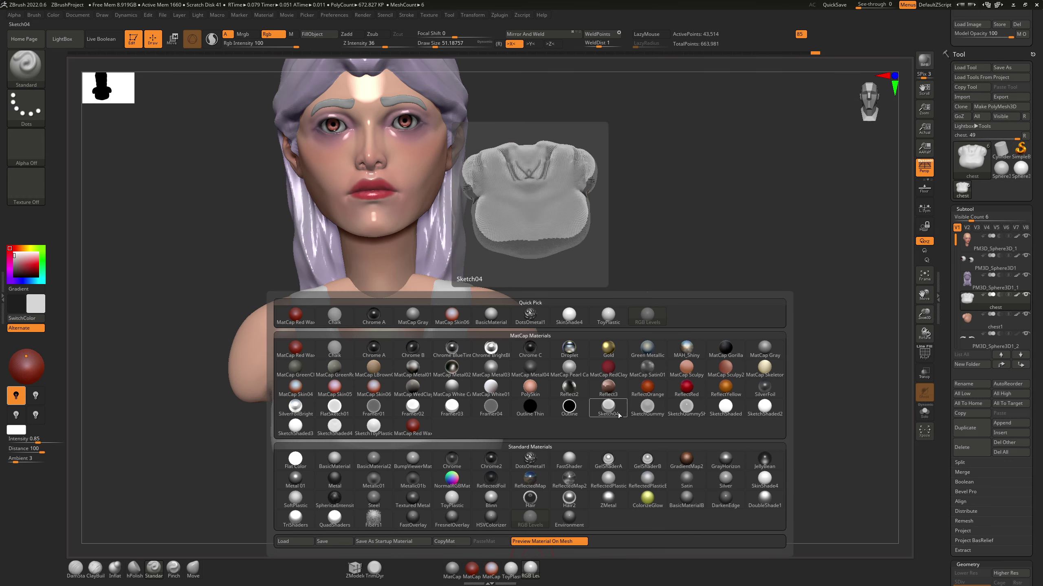
left_click(764, 479)
left_click(363, 330, "alt")
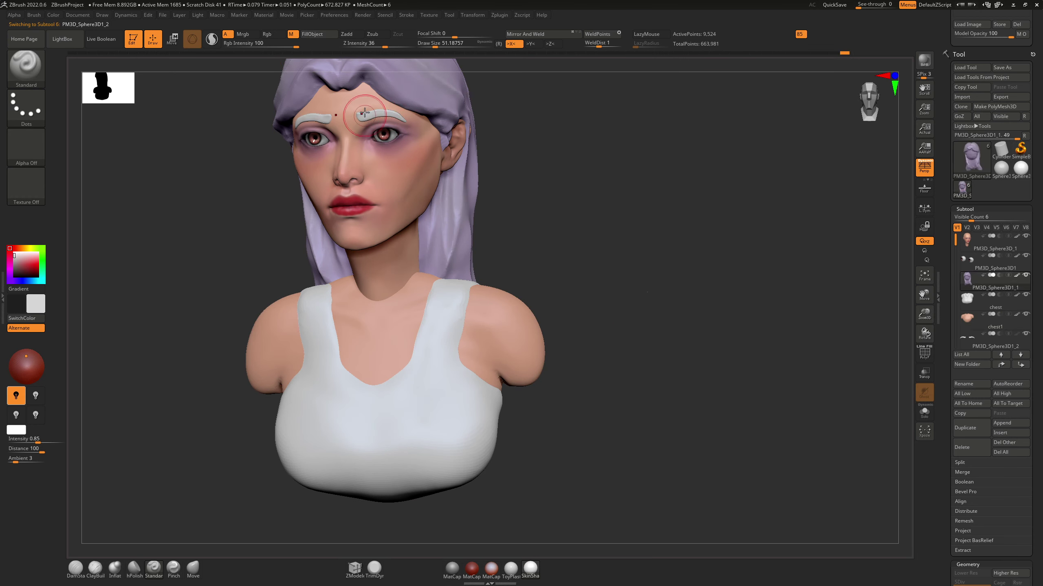
right_click_drag(365, 113, 269, 72)
left_click_drag(24, 264, 407, 230)
left_click(312, 34)
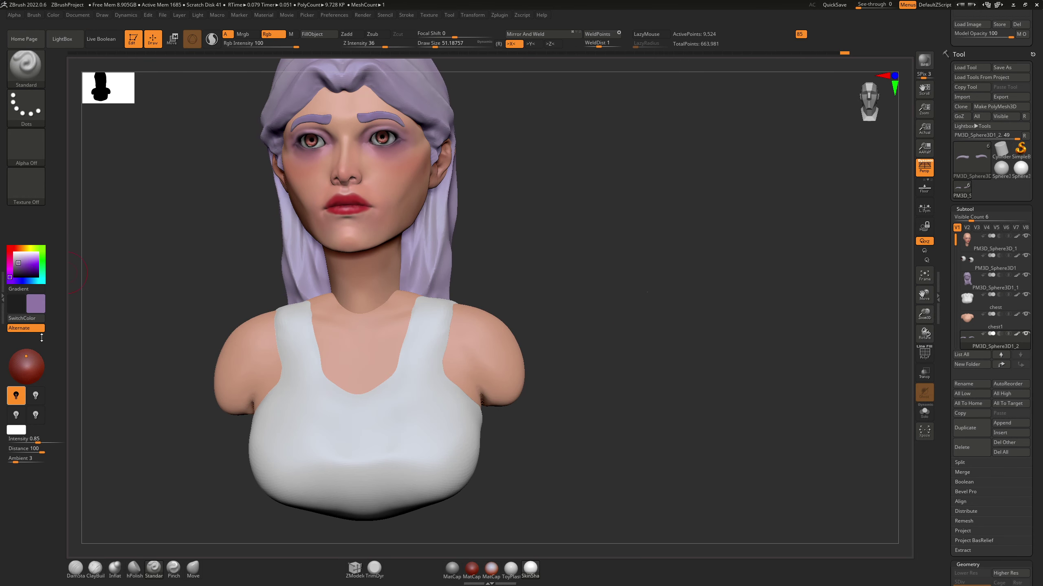
left_click(412, 446, "alt")
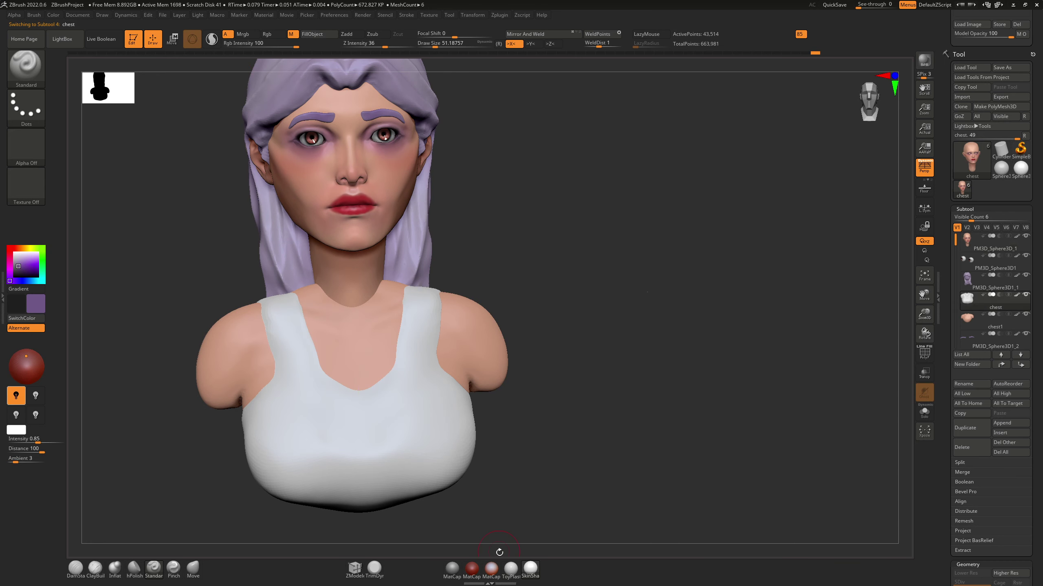
Step: Give the tank top the matte SkinShade4 material
left_click(411, 435, "alt")
mouse_move(500, 552)
left_mouse_down()
mouse_move(511, 95)
mouse_move(535, 136)
left_mouse_up()
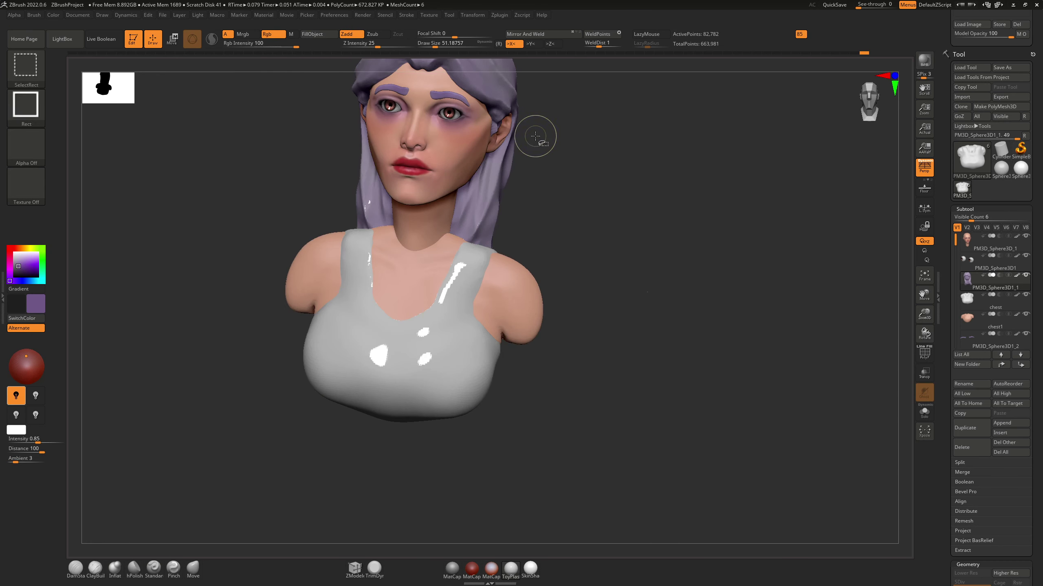
left_click(526, 572)
left_click(292, 35)
mouse_move(484, 480)
left_mouse_down()
mouse_move(316, 61)
mouse_move(449, 388)
left_mouse_up()
left_click(449, 387, "alt")
Step: Fill the tank top in Rgb mode, trying magenta and other colours before ending on deep teal
left_click_drag(456, 511, 476, 512)
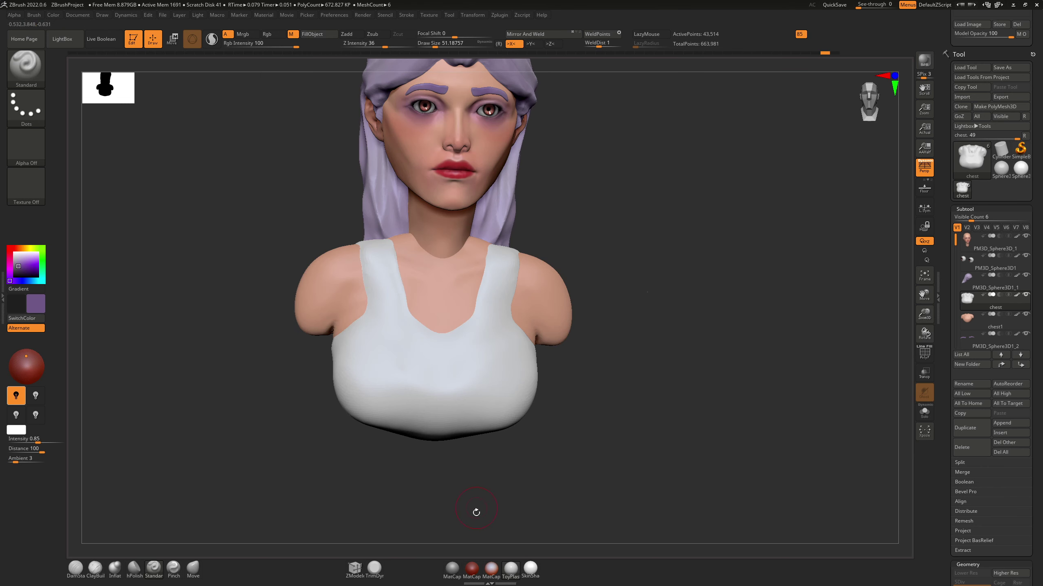
left_click(267, 34)
left_click(312, 33)
key("ctrl+z")
left_click(25, 258)
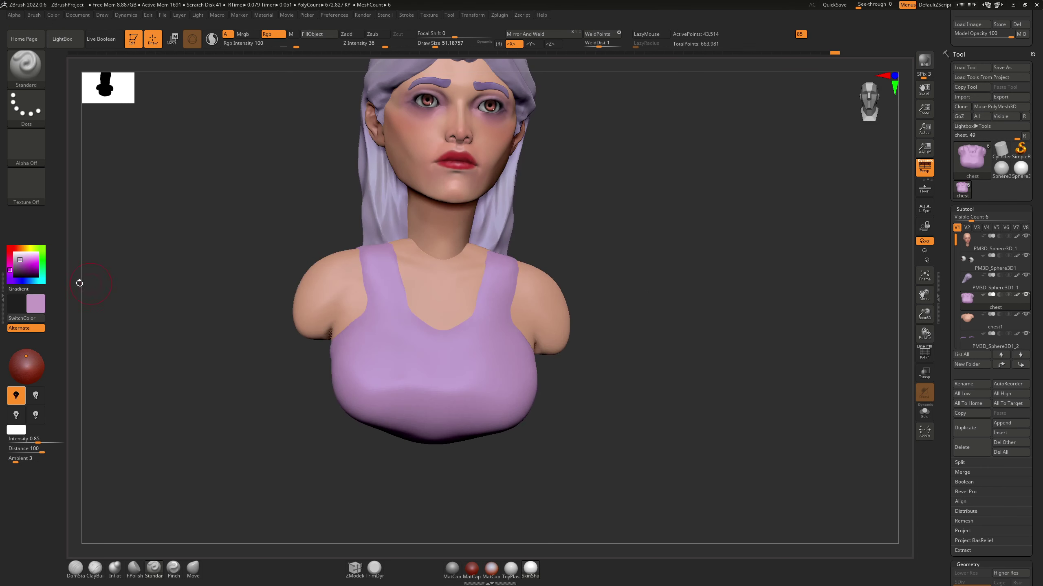
left_click(311, 34)
left_click_drag(37, 261, 21, 269)
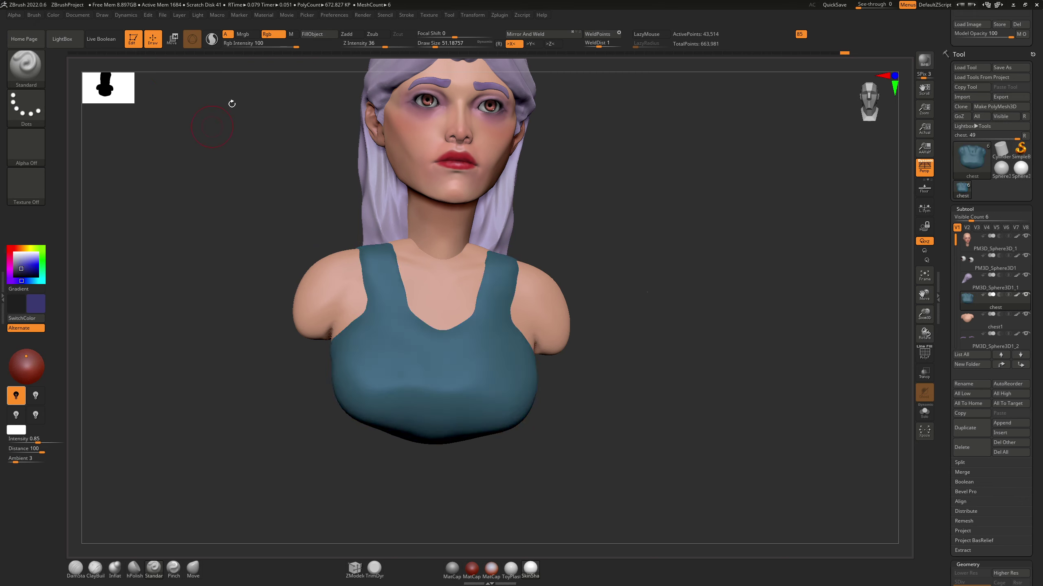
left_click(529, 571)
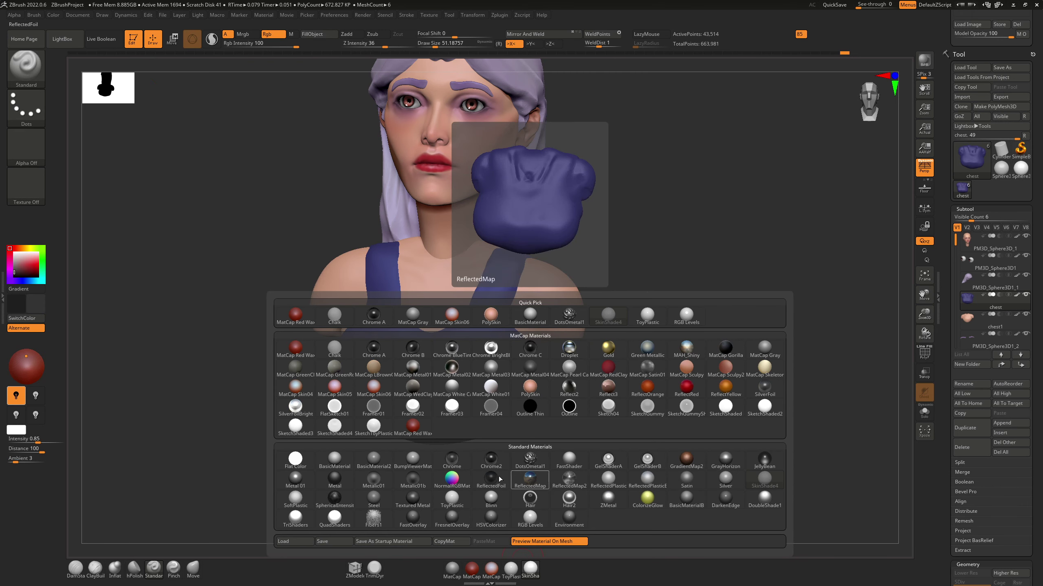
Step: Give the tank top the glossy Blinn material and fill it a brighter violet purple
left_click(412, 499)
left_click(291, 34)
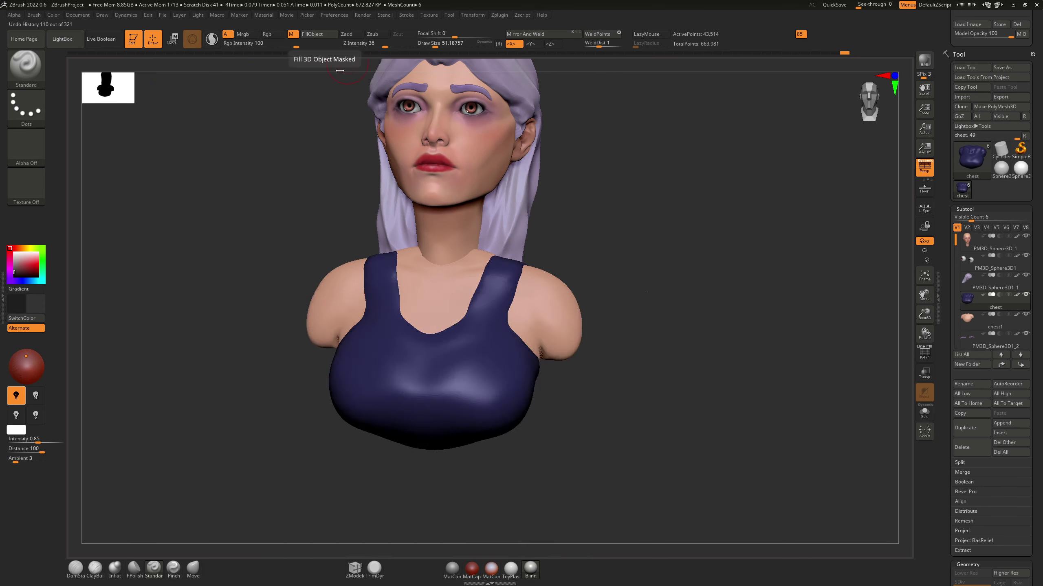
left_click_drag(16, 279, 24, 268)
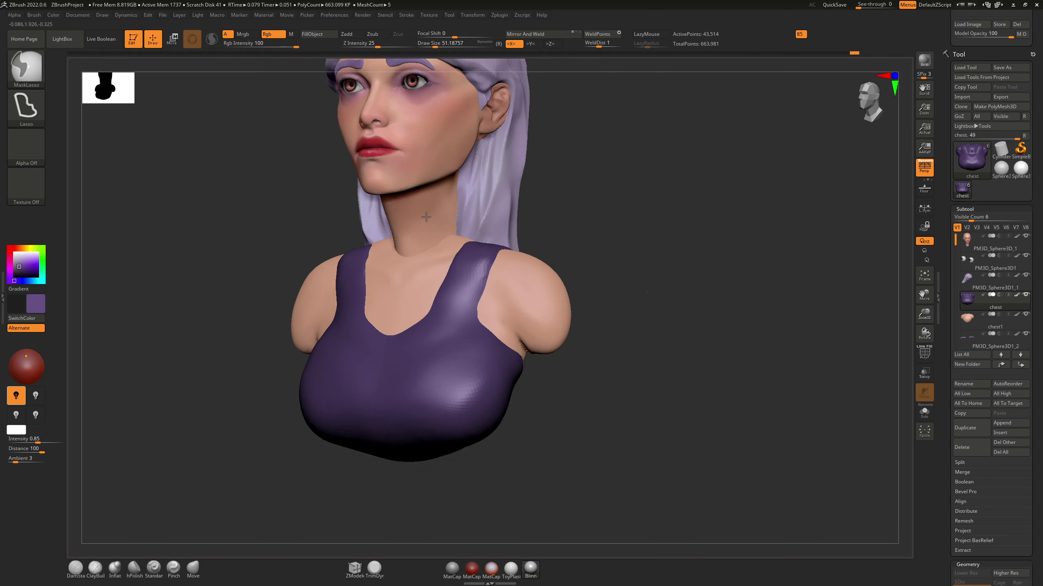
mouse_move(657, 288)
left_mouse_down()
mouse_move(490, 278)
mouse_move(441, 298)
left_mouse_up()
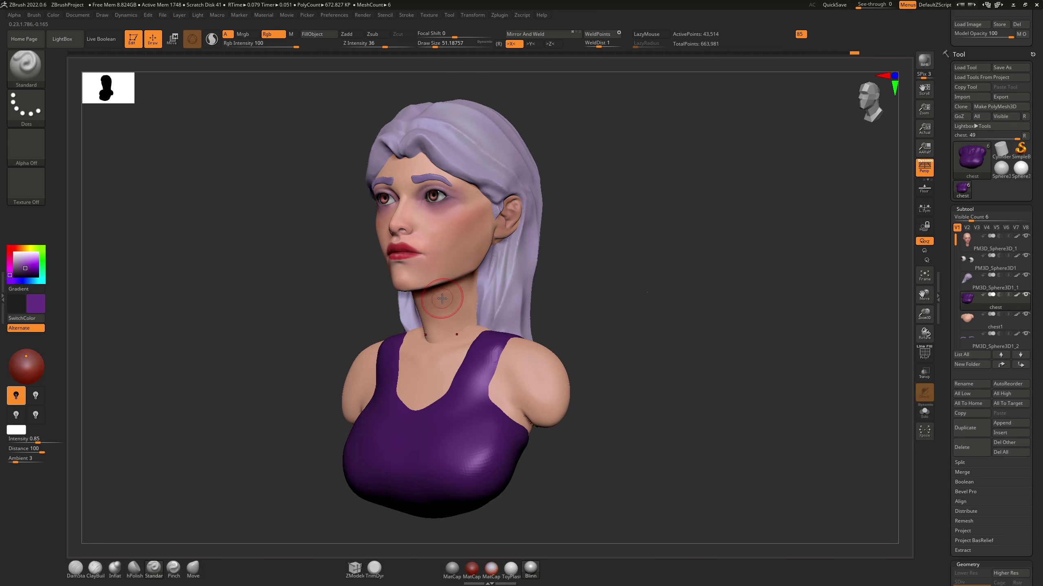
scroll(993, 287, "down", 2)
left_click(985, 200)
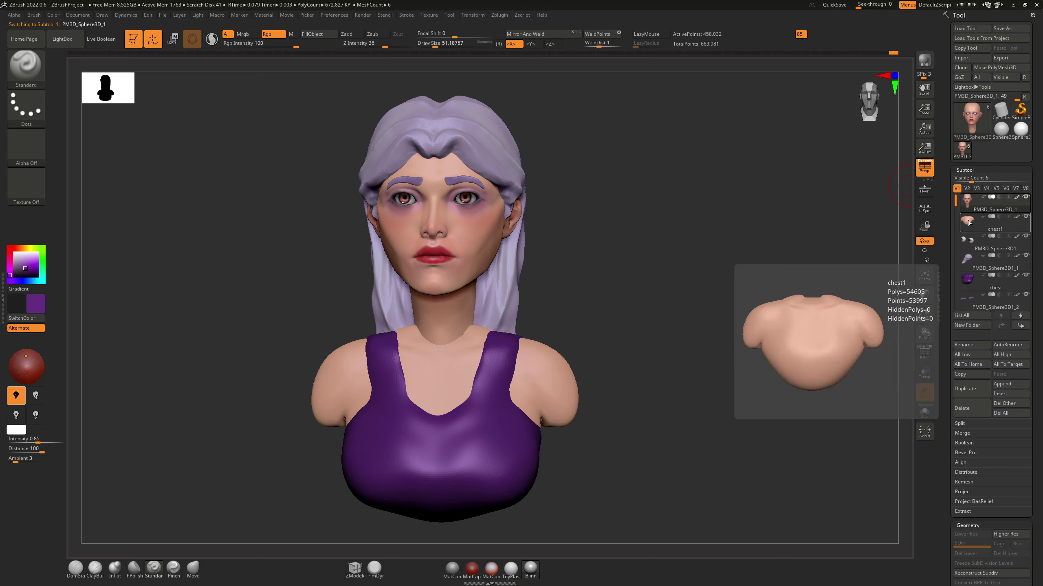
Step: Merge the chest down into the head and switch to the ClayBuildup brush for the neck
left_click(961, 433)
left_click(958, 440)
left_click(897, 463)
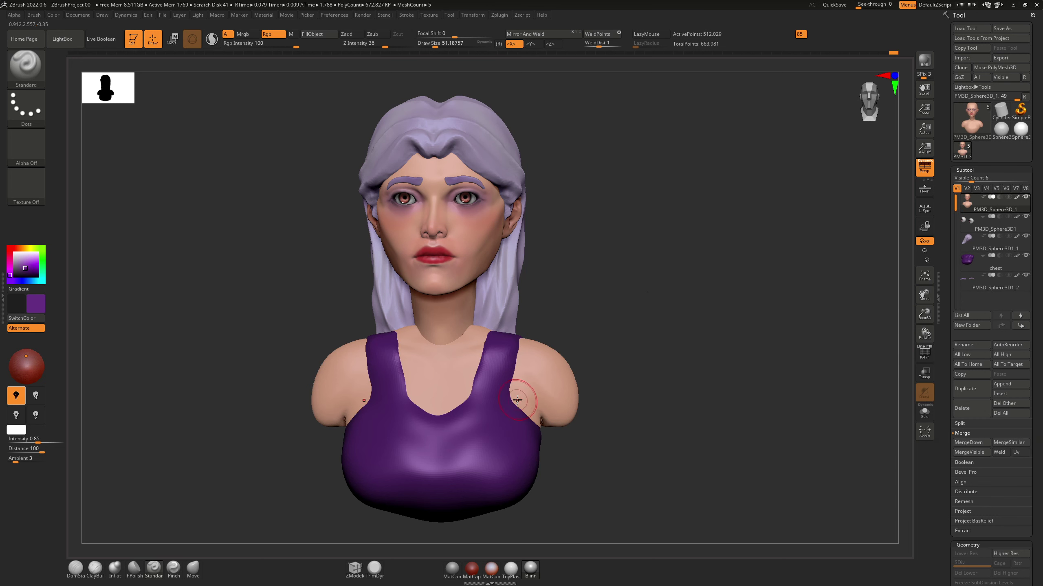
key("b")
key("c")
key("b")
right_click_drag(456, 328, 360, 346)
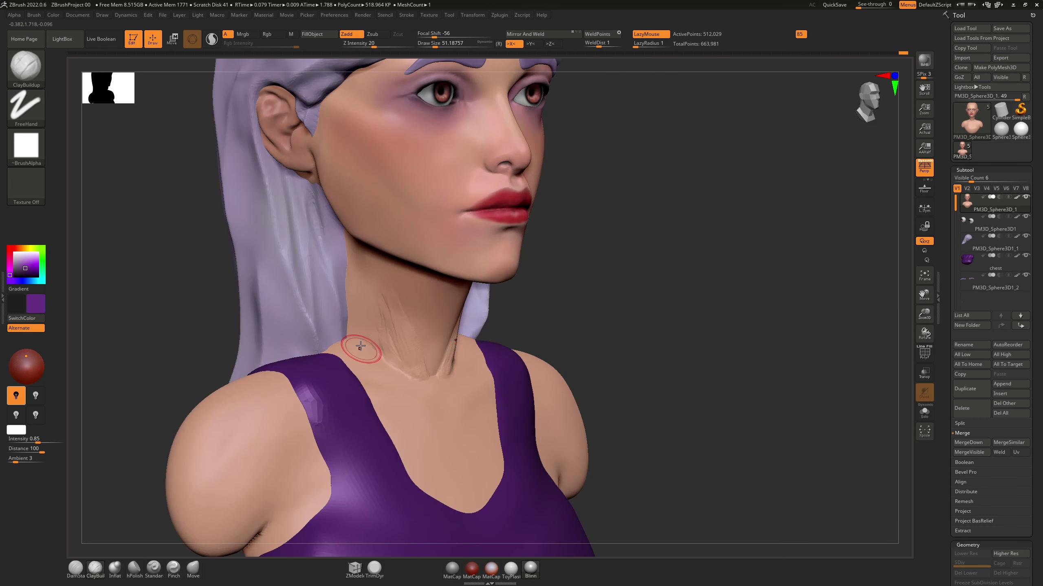
mouse_move(360, 280)
right_mouse_down()
mouse_move(447, 310)
mouse_move(507, 298)
mouse_move(419, 314)
right_mouse_up()
Step: Check the neck seam from several angles and apply the SkinShade4 material to the skin
key("ctrl")
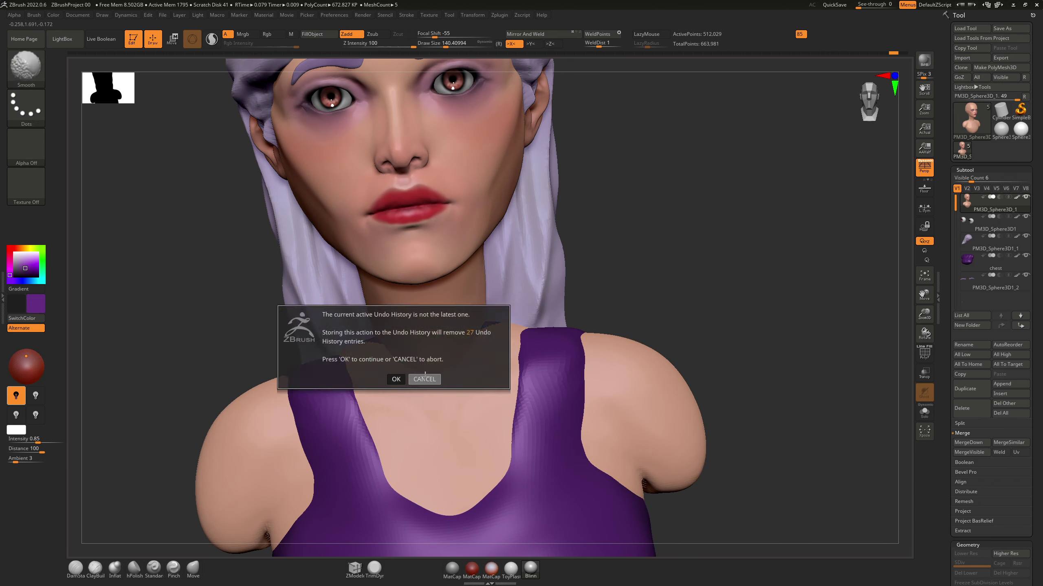
right_click_drag(399, 357, 535, 303)
right_click_drag(691, 333, 657, 288, "shift")
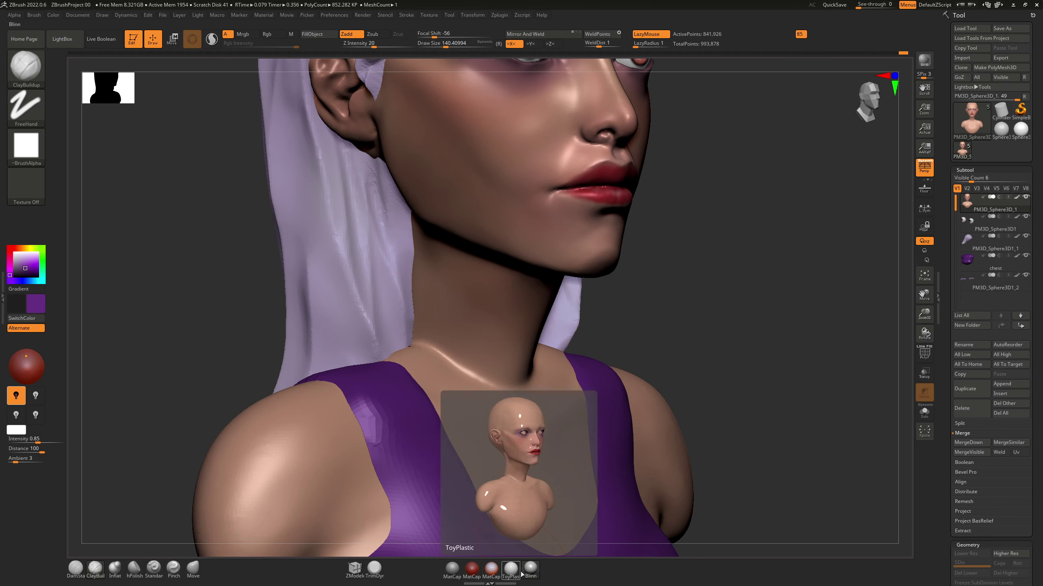
left_click(530, 568)
left_click(766, 483)
mouse_move(407, 337)
right_mouse_down()
mouse_move(452, 321)
mouse_move(517, 326)
mouse_move(584, 236)
right_mouse_up()
right_click_drag(541, 336, 492, 380)
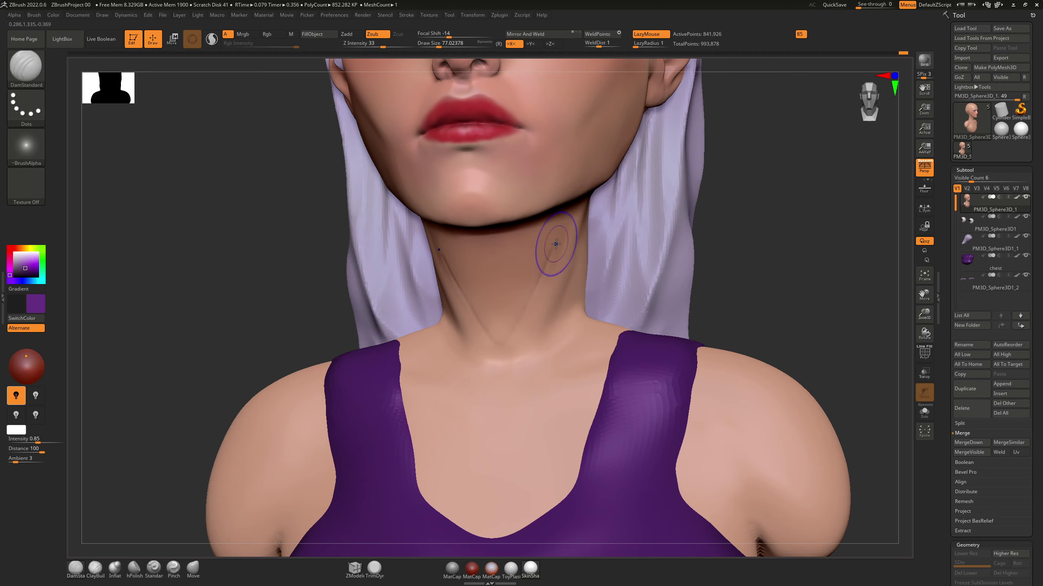
Step: Carve tendon lines into the neck with the Standard brush, checking front and three-quarter views
key("b")
key("s")
key("t")
mouse_move(556, 244)
right_mouse_down()
mouse_move(418, 335)
mouse_move(473, 282)
right_mouse_up()
key("f")
right_click_drag(498, 374, 628, 200)
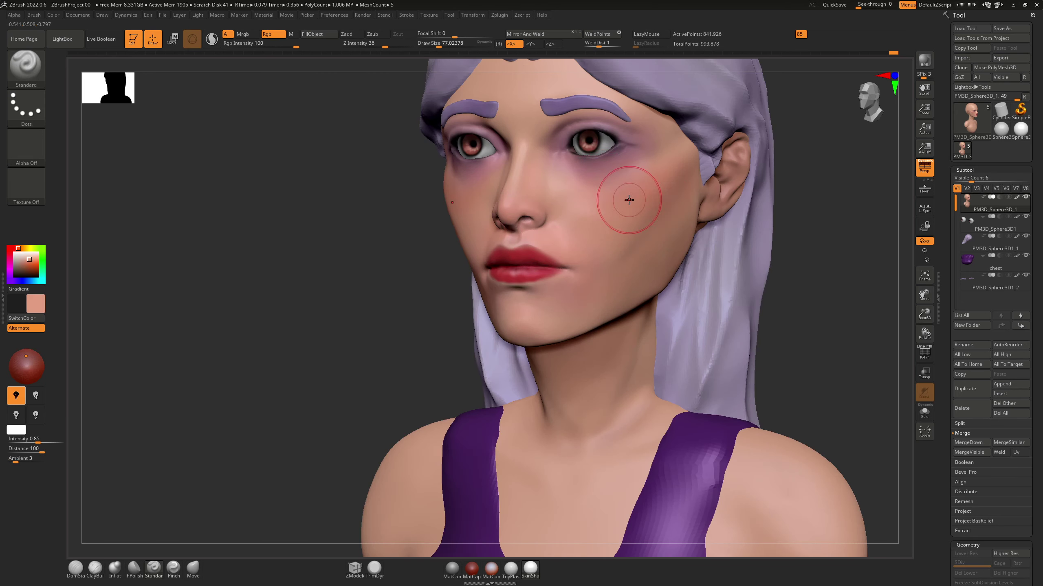
right_click_drag(591, 166, 451, 173)
Step: Select the hair subtool and refine its front wave with the DamStandard brush
key("b")
key("m")
key("v")
left_click(365, 152, "alt")
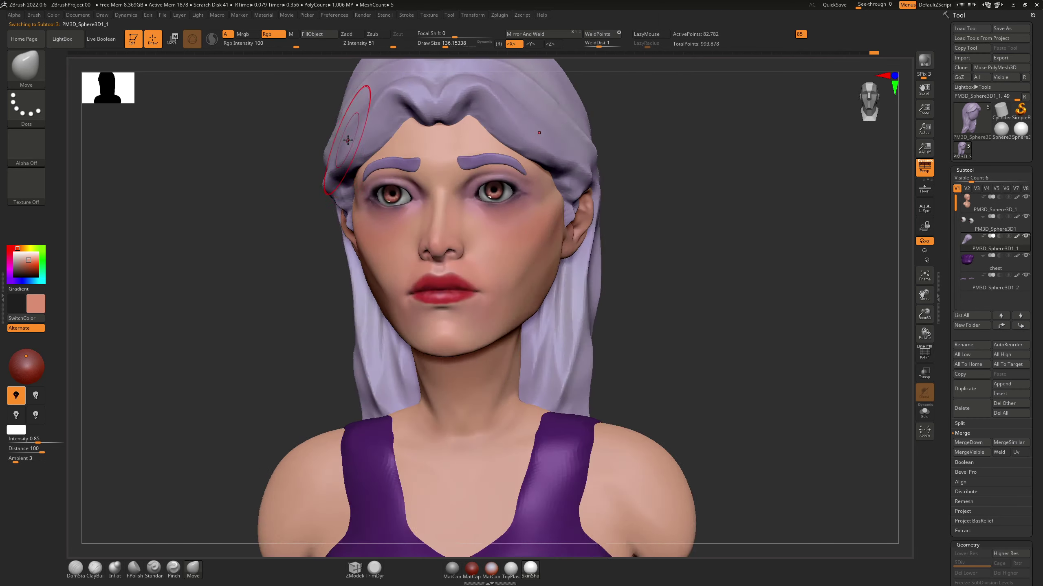
key("b")
key("d")
key("s")
mouse_move(365, 152)
right_mouse_down()
mouse_move(389, 100)
mouse_move(533, 227)
mouse_move(405, 255)
right_mouse_up()
Step: Smooth the side locks with the Inflat brush, then BPR-render the bust with shadows
key("b")
key("i")
key("n")
mouse_move(496, 247)
right_mouse_down()
mouse_move(430, 276)
mouse_move(564, 242)
mouse_move(451, 246)
right_mouse_up()
left_click(922, 61)
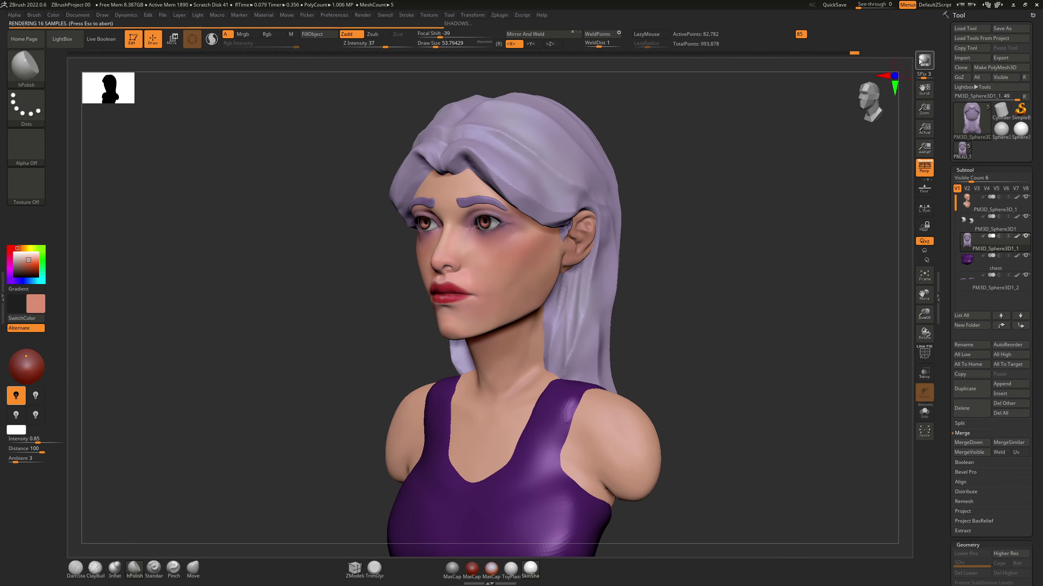